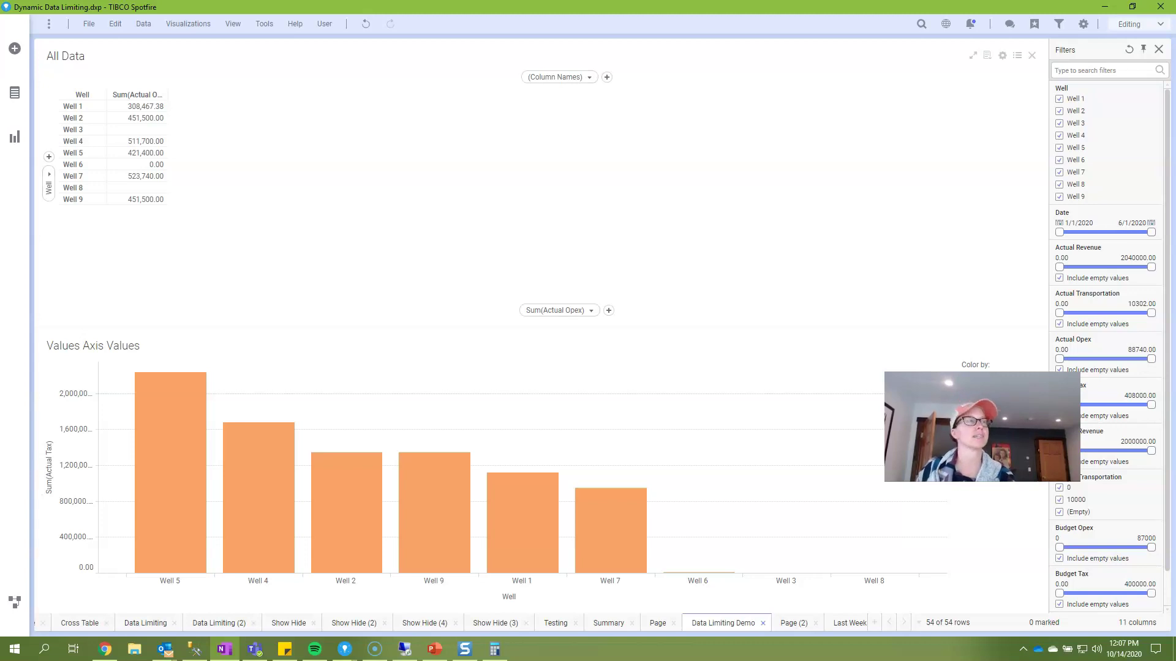
Examine the data limiting options and the Show/Hide Items rules in the All Data table's properties
right_click(256, 122)
left_click(287, 434)
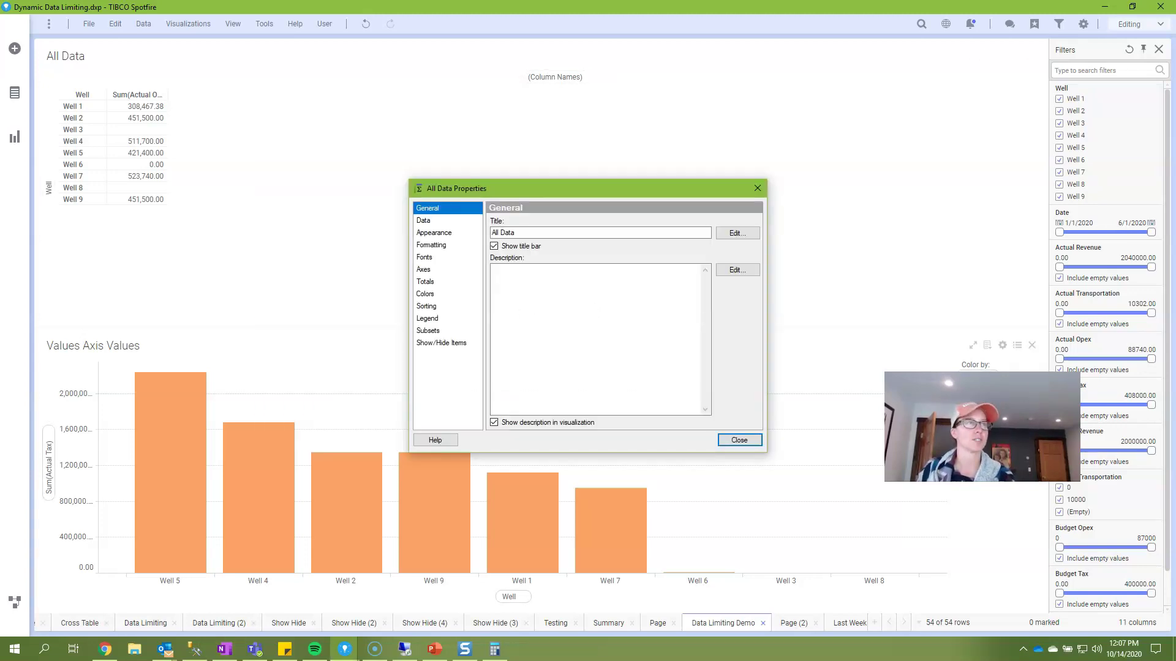
left_click_drag(531, 189, 389, 129)
left_click(283, 160)
scroll(454, 245, "down", 1)
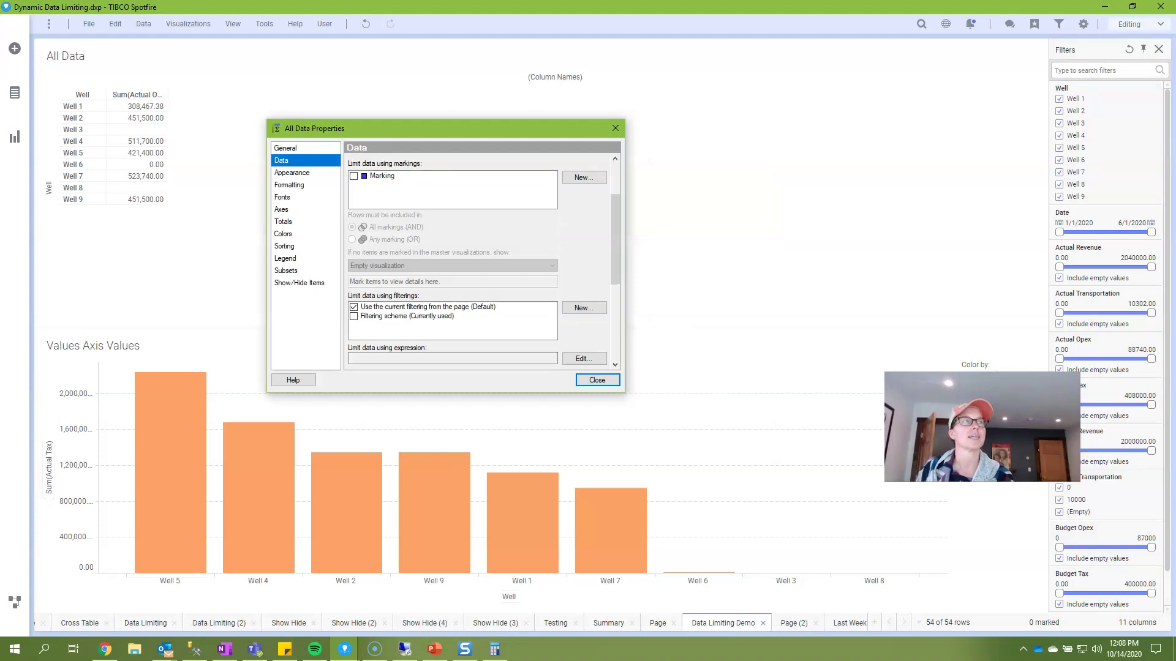
scroll(483, 261, "down", 1)
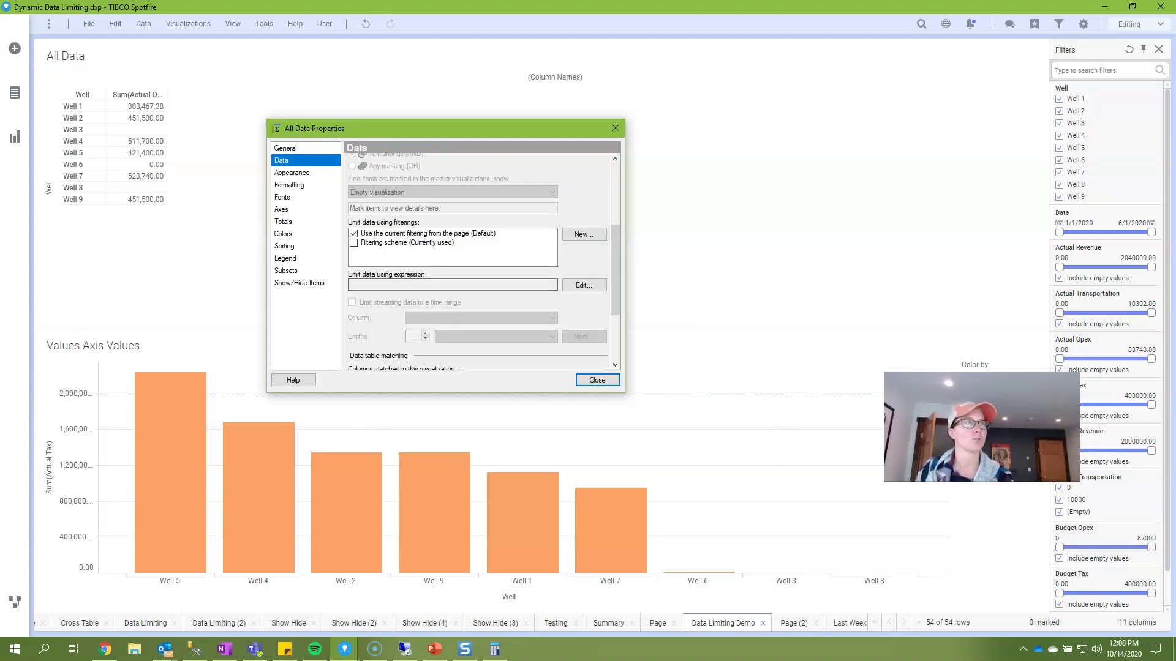
left_click(300, 283)
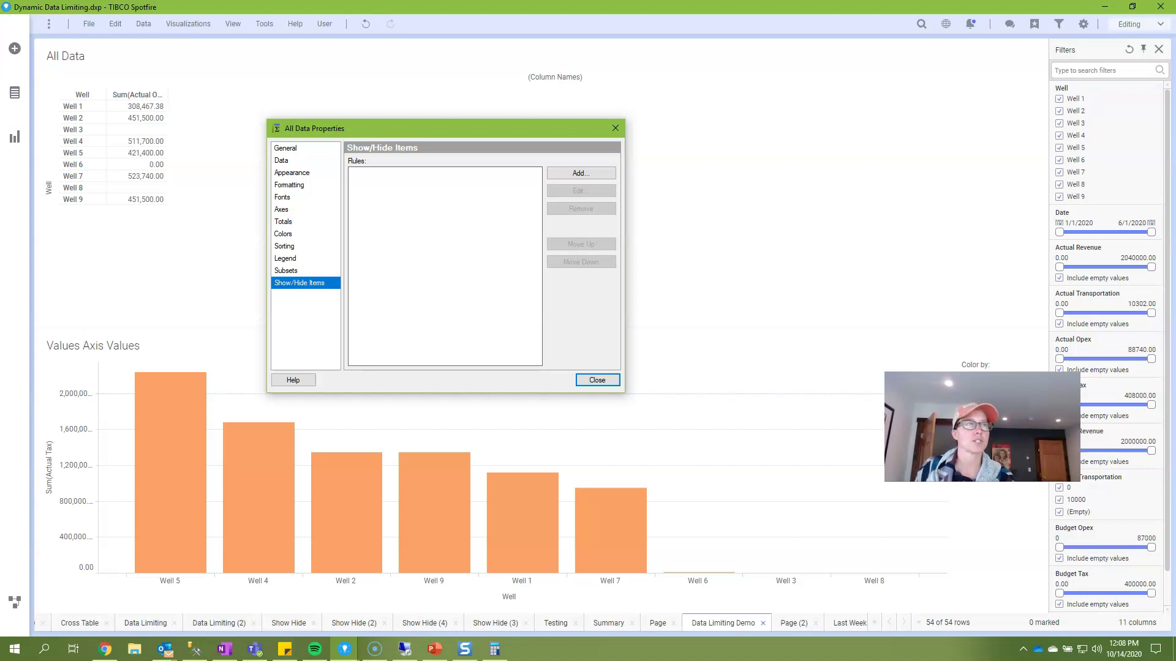
left_click(597, 379)
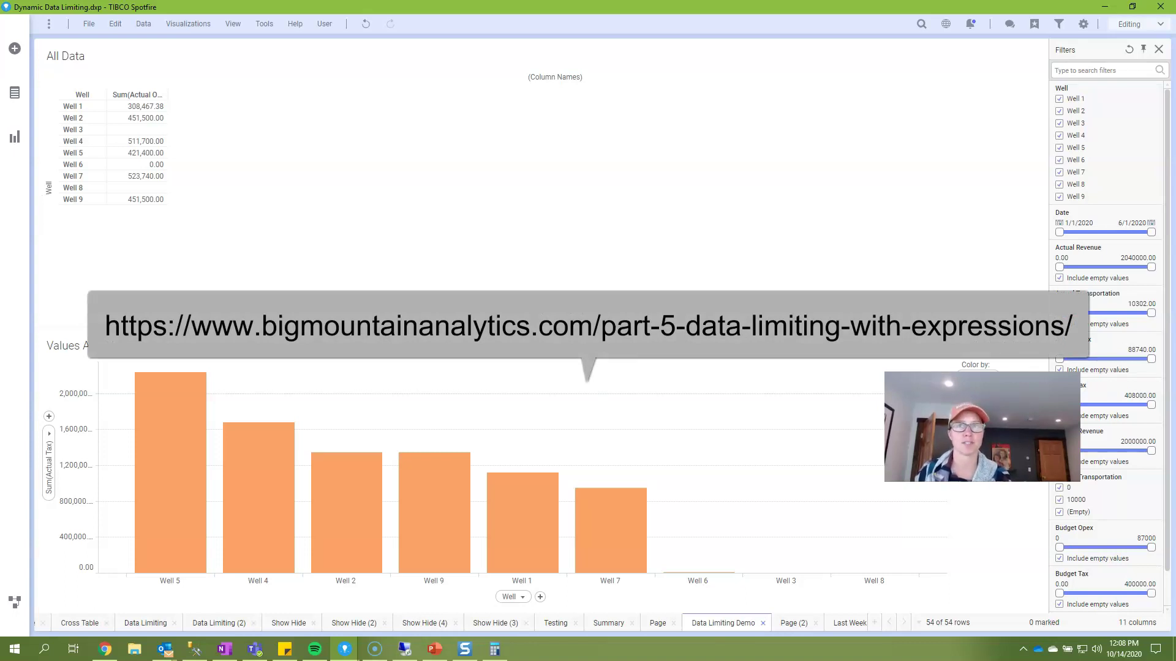
Limit the All Data table's data with the expression [Actual Opex] != 0
right_click(257, 130)
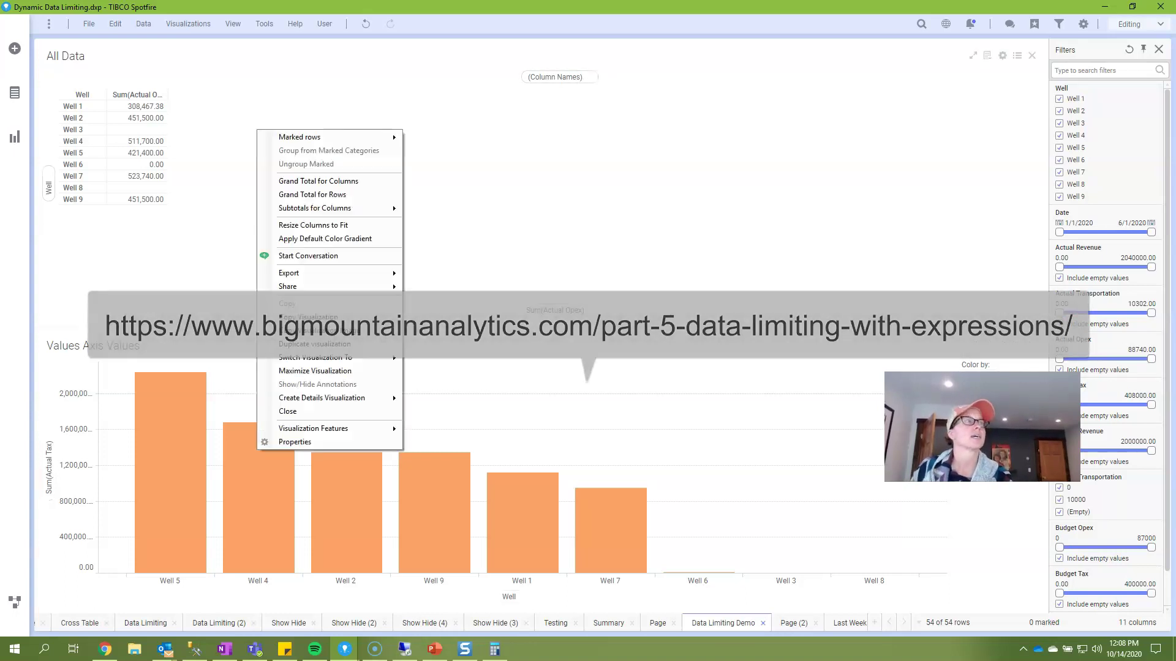
left_click(294, 442)
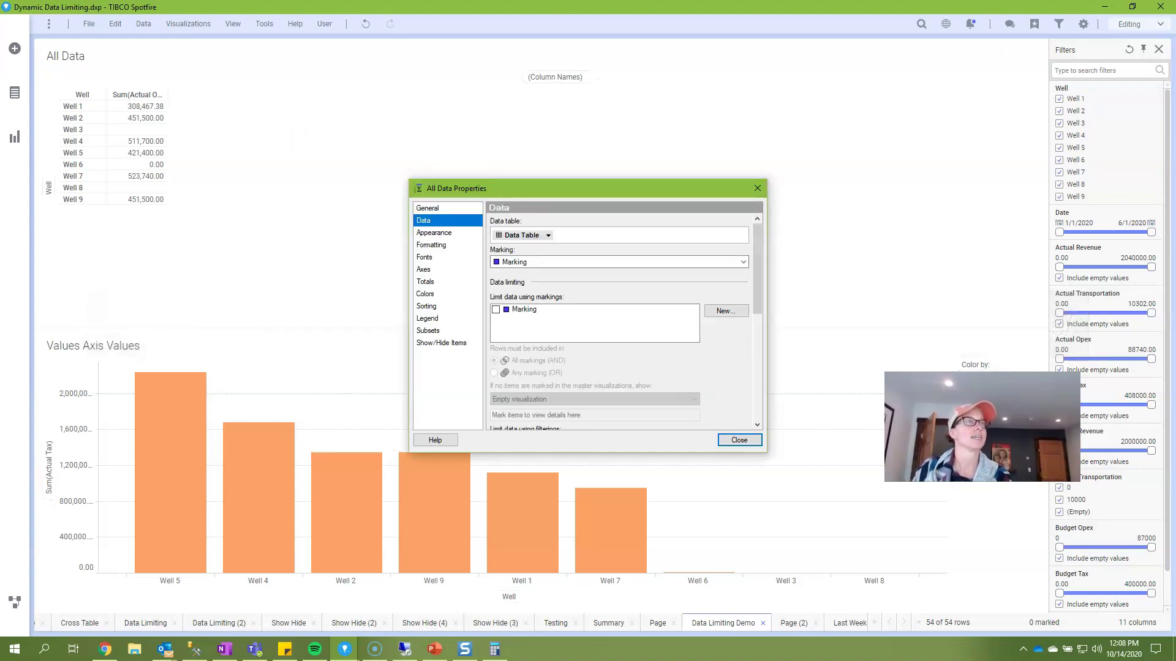
left_click_drag(527, 189, 376, 100)
scroll(469, 233, "down", 2)
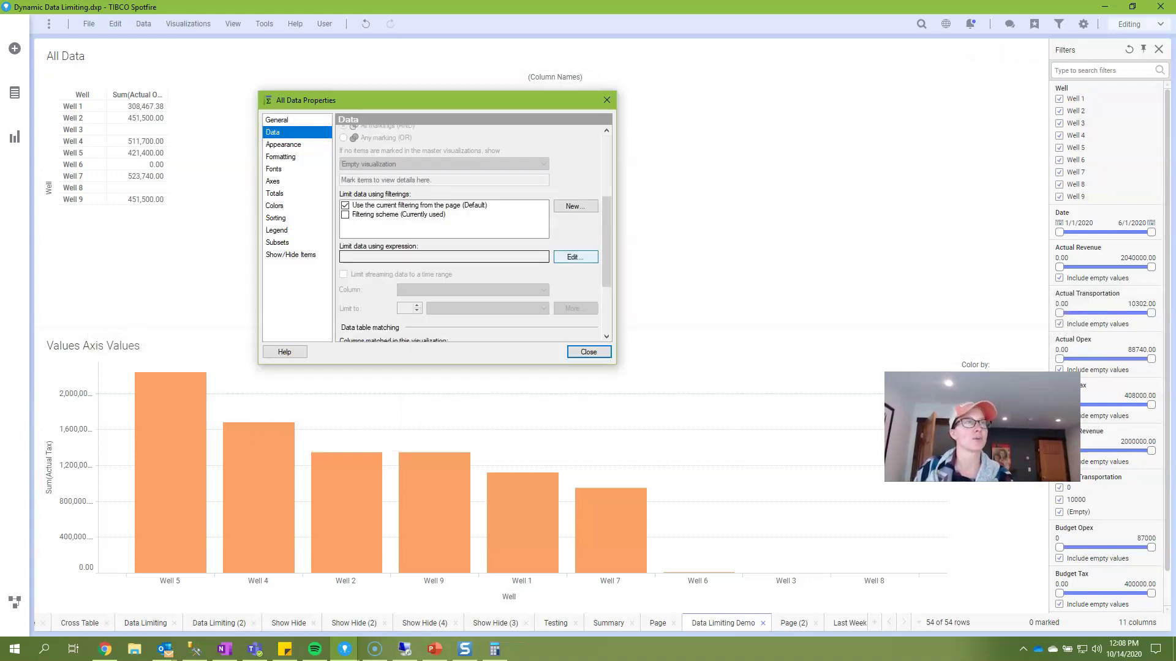
left_click(575, 257)
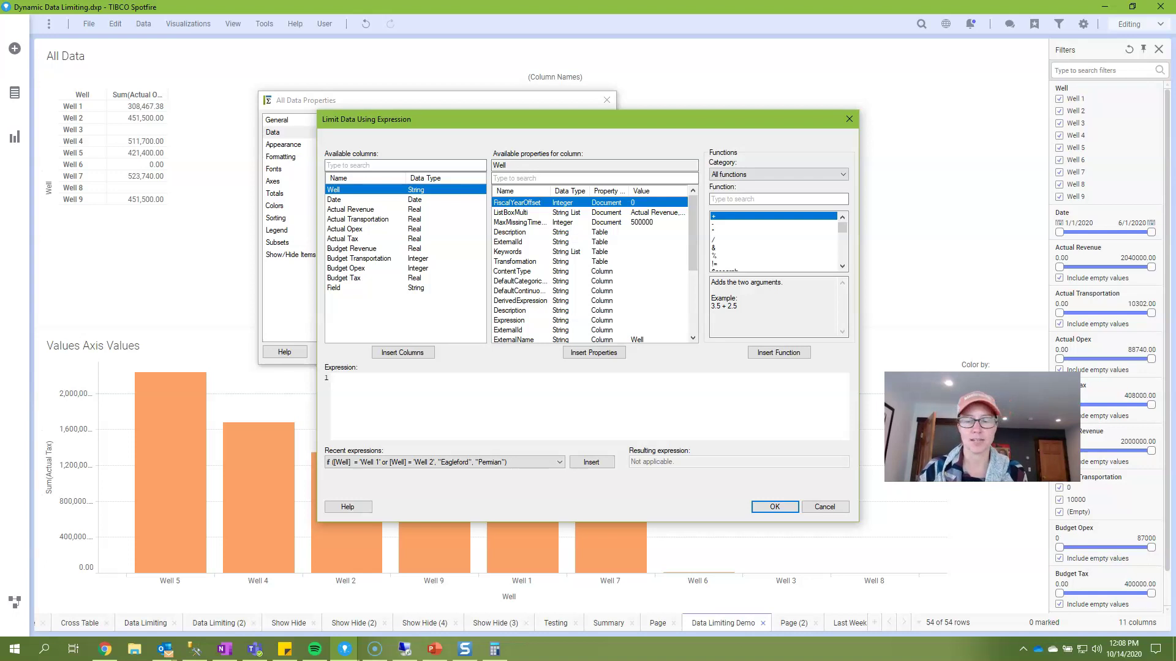
type("[Actual Opex]")
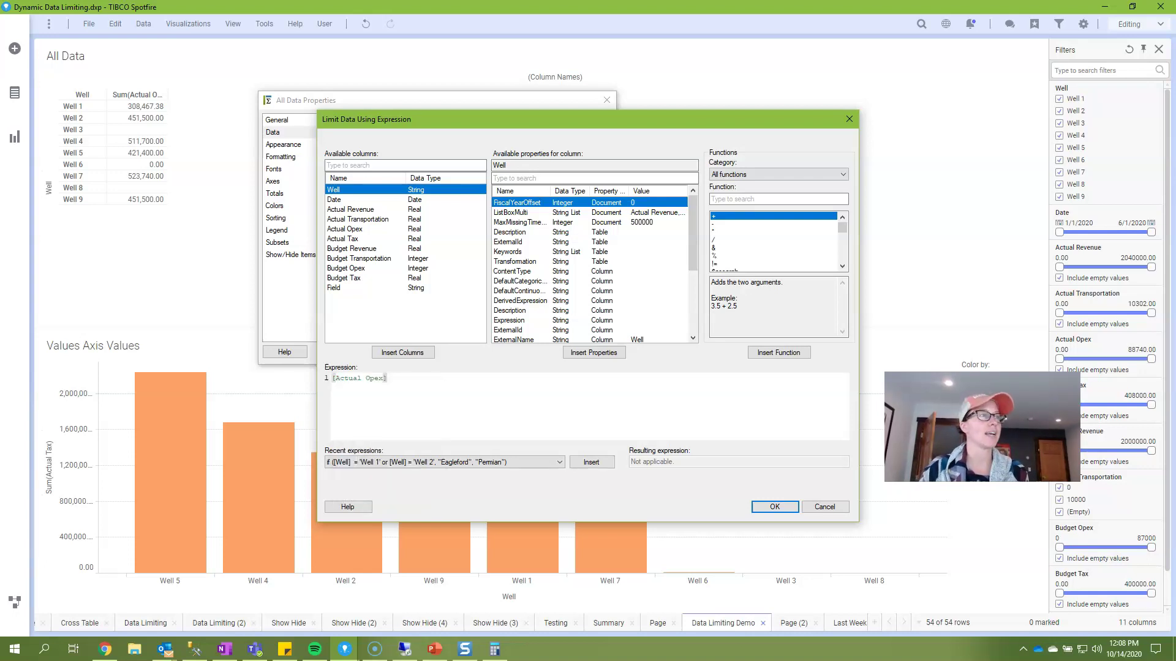
type(" !=")
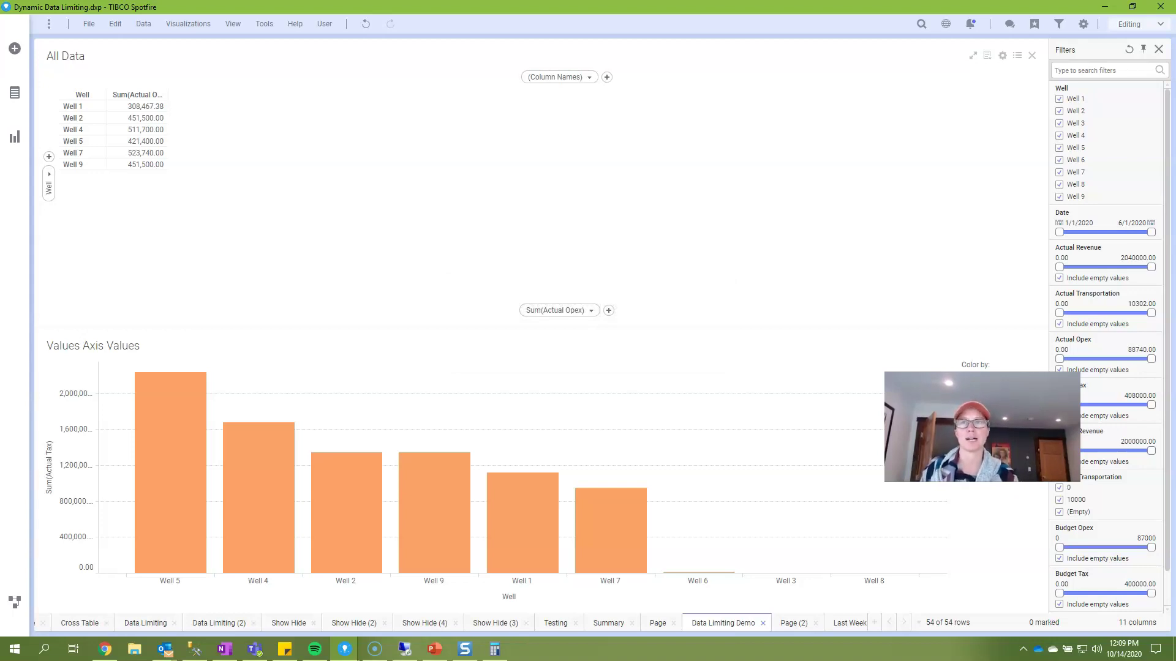
Examine the settings for adding a Show/Hide Items rule to the All Data table, without creating one
right_click(262, 181)
left_click(287, 497)
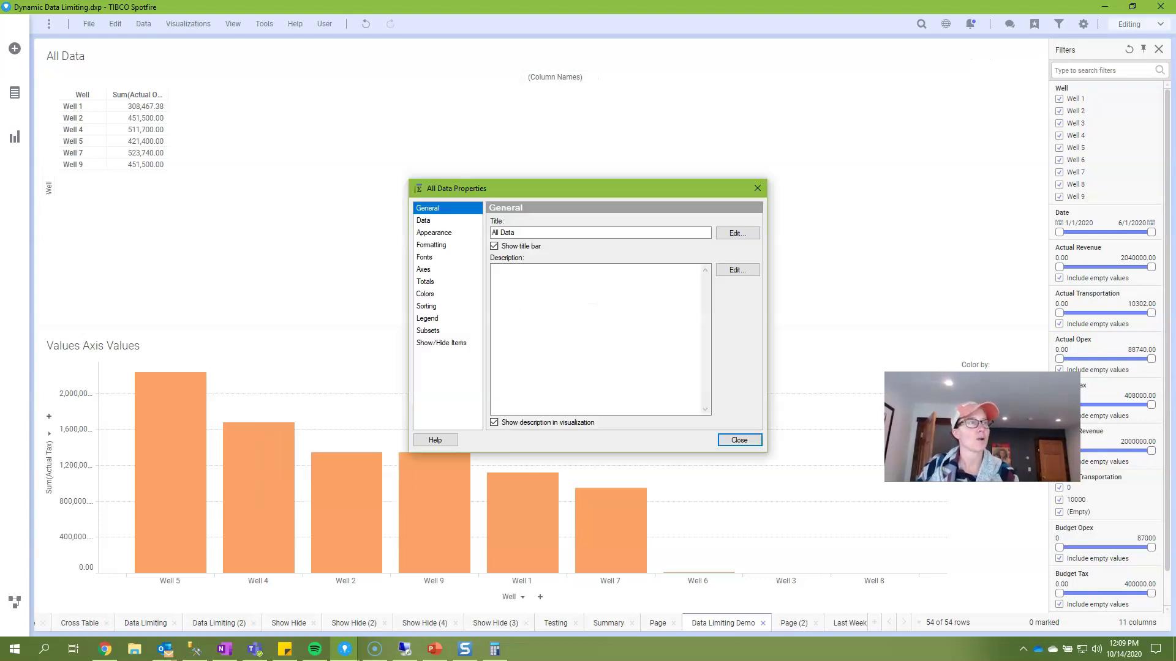
left_click(441, 343)
left_click_drag(465, 188, 286, 109)
left_click(539, 154)
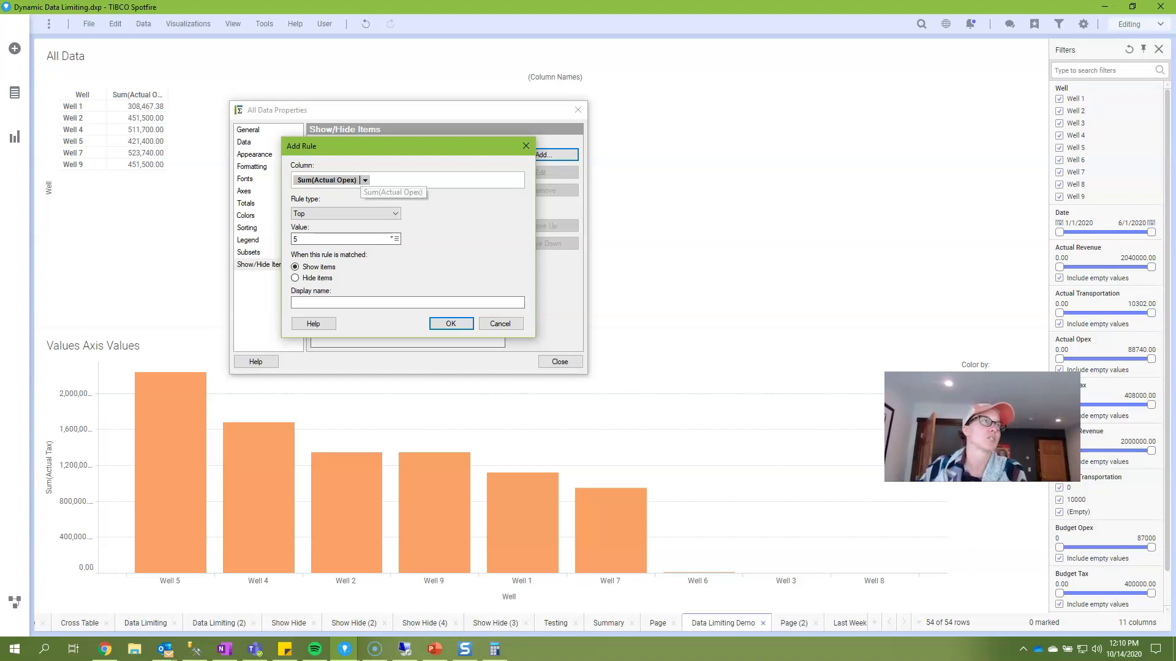
left_click(501, 324)
key("Return")
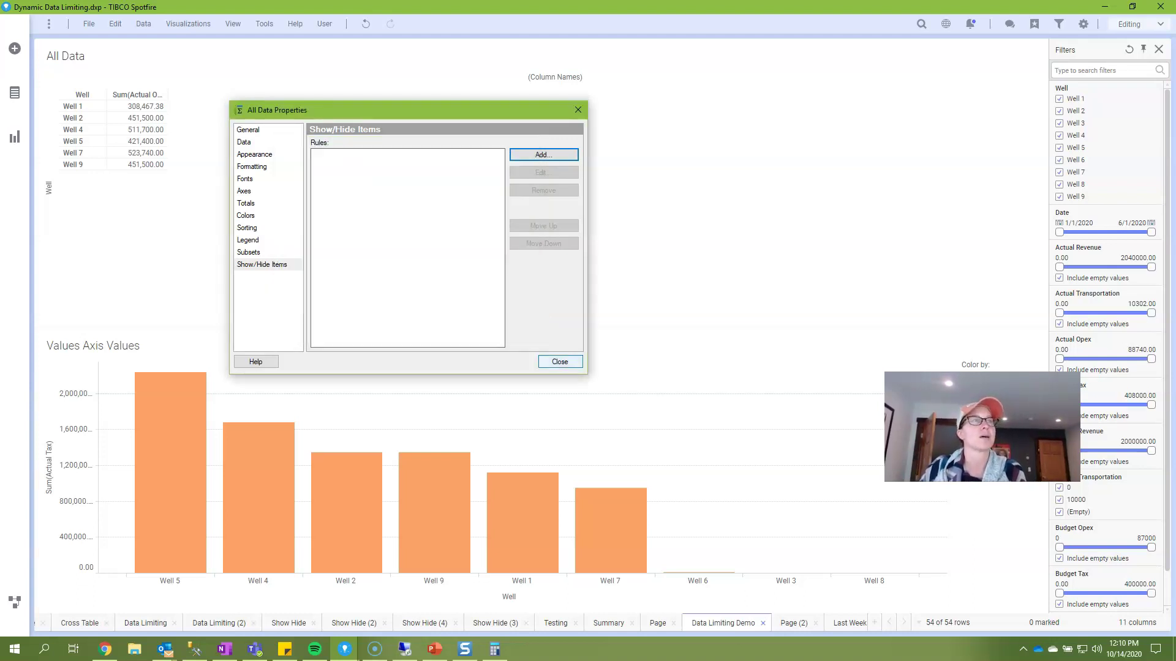
key("Escape")
Examine which column a new Show/Hide Items rule uses for the Values Axis Values bar chart, without creating the rule
right_click(482, 425)
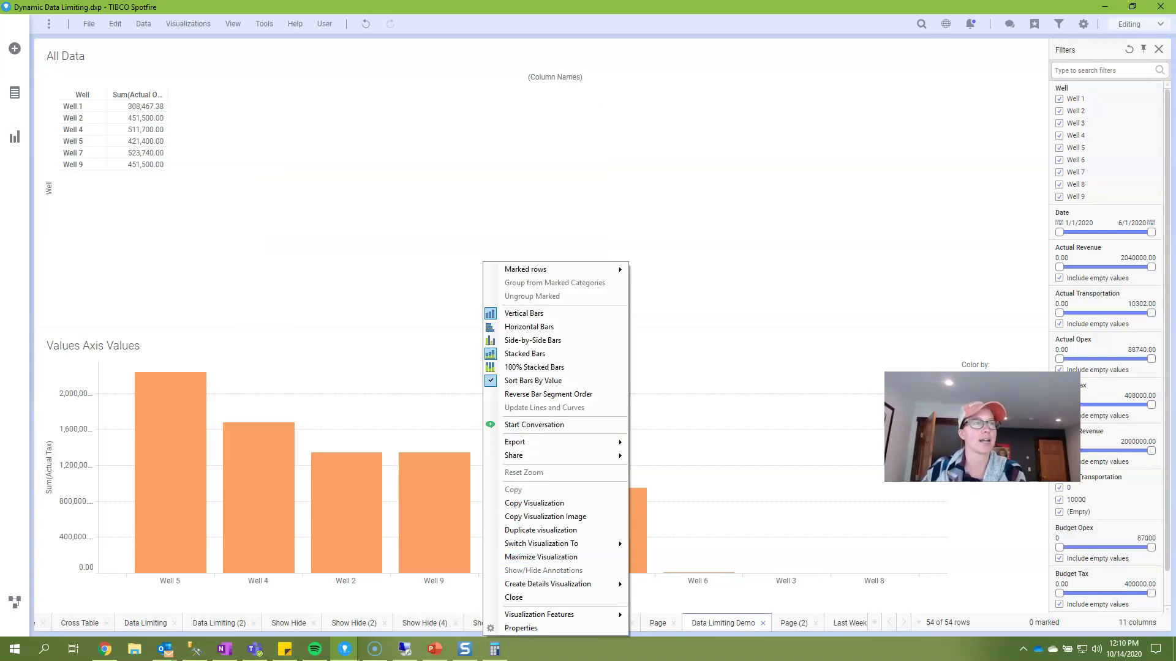
left_click(520, 628)
left_click(441, 392)
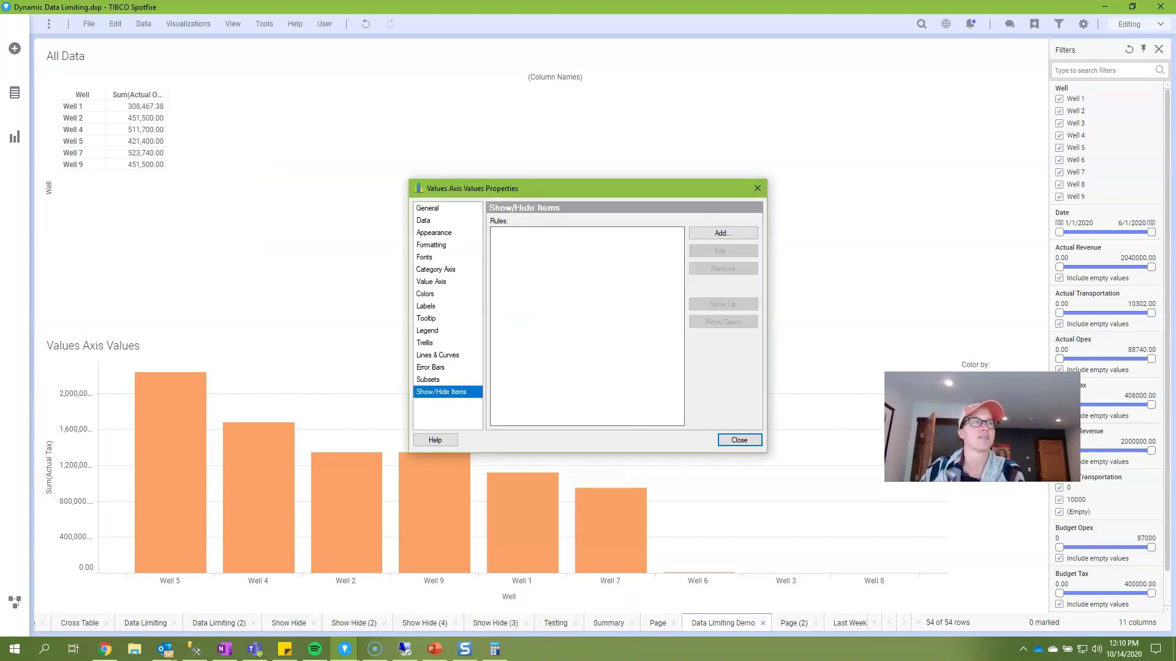
left_click(723, 233)
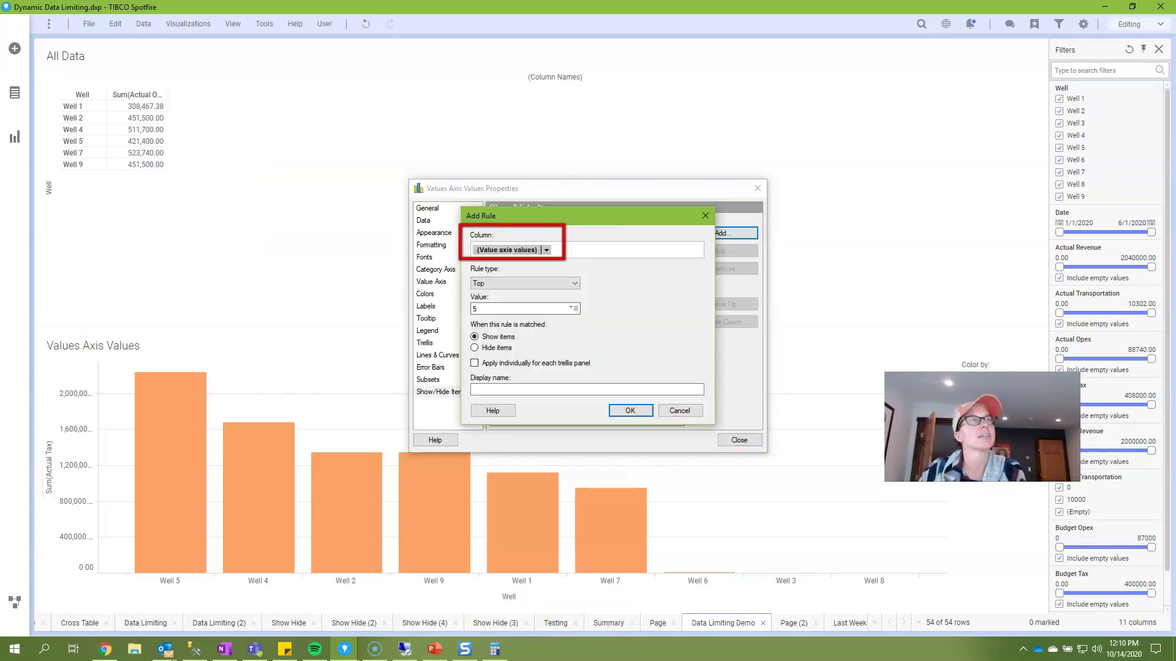
left_click(679, 410)
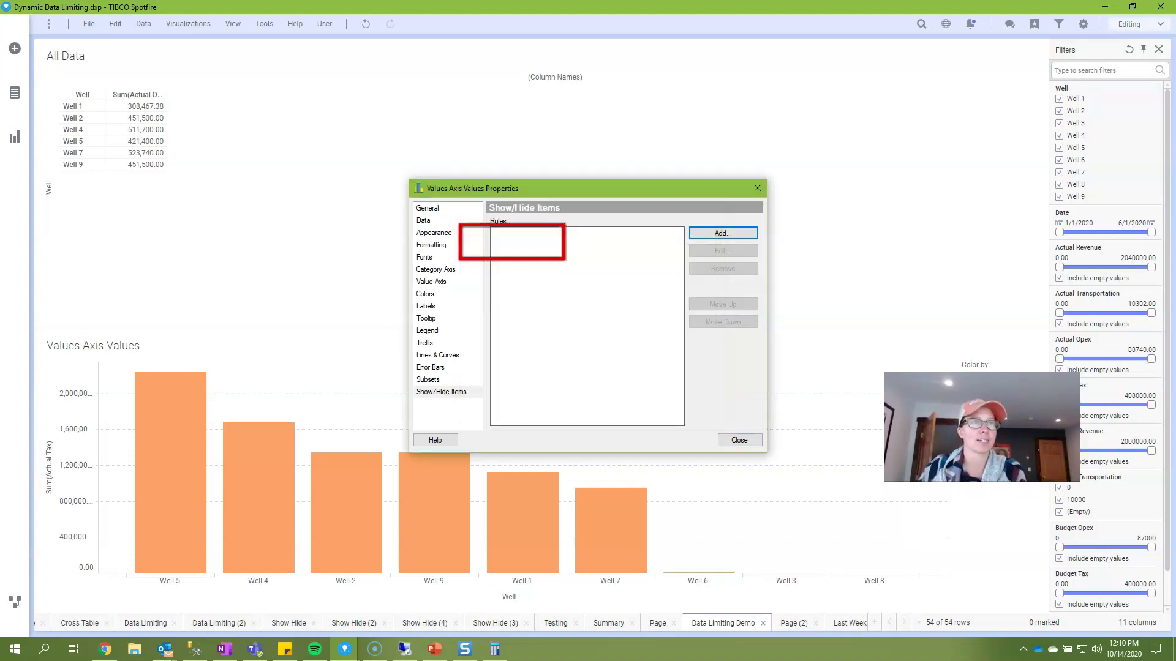
left_click(739, 440)
Convert the Values Axis Values bar chart to a line chart
right_click(496, 264)
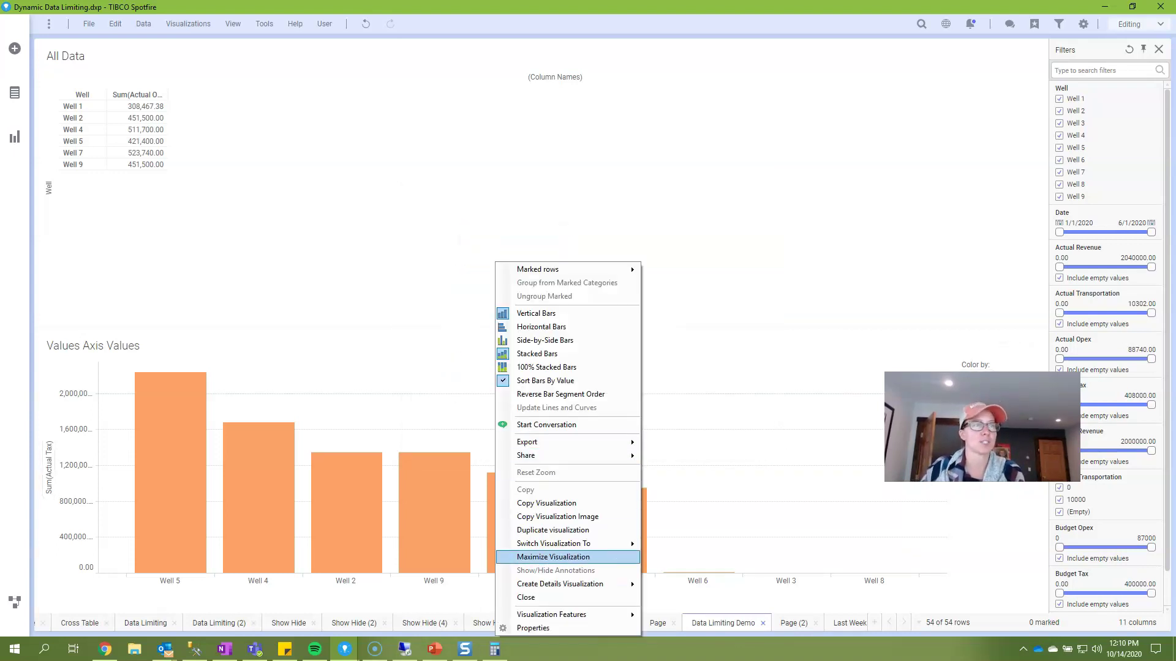
mouse_move(588, 544)
left_click(678, 480)
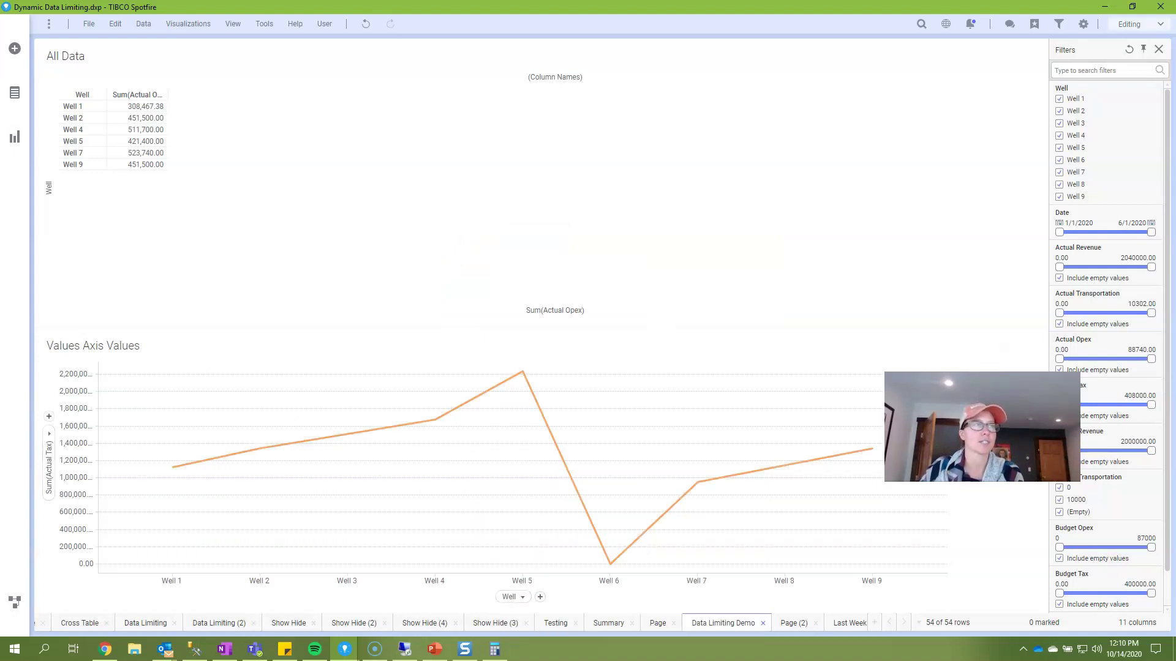
Examine the settings for adding a Show/Hide Items rule to the Values Axis Values line chart
right_click(364, 329)
left_click(398, 628)
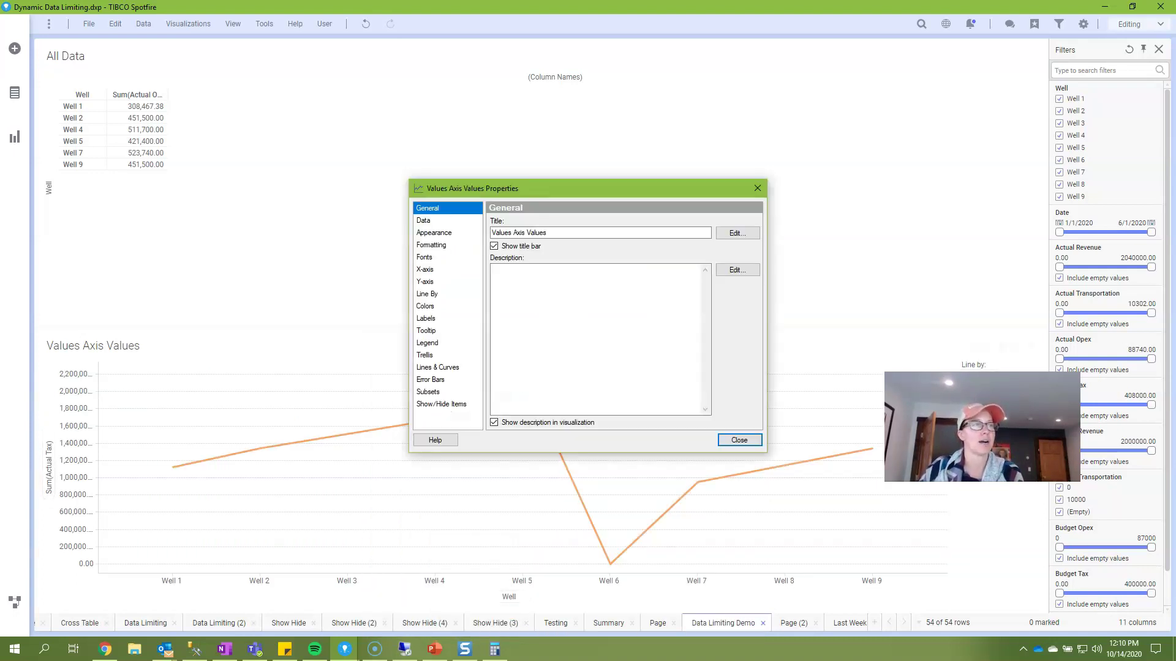
left_click(428, 392)
left_click(441, 404)
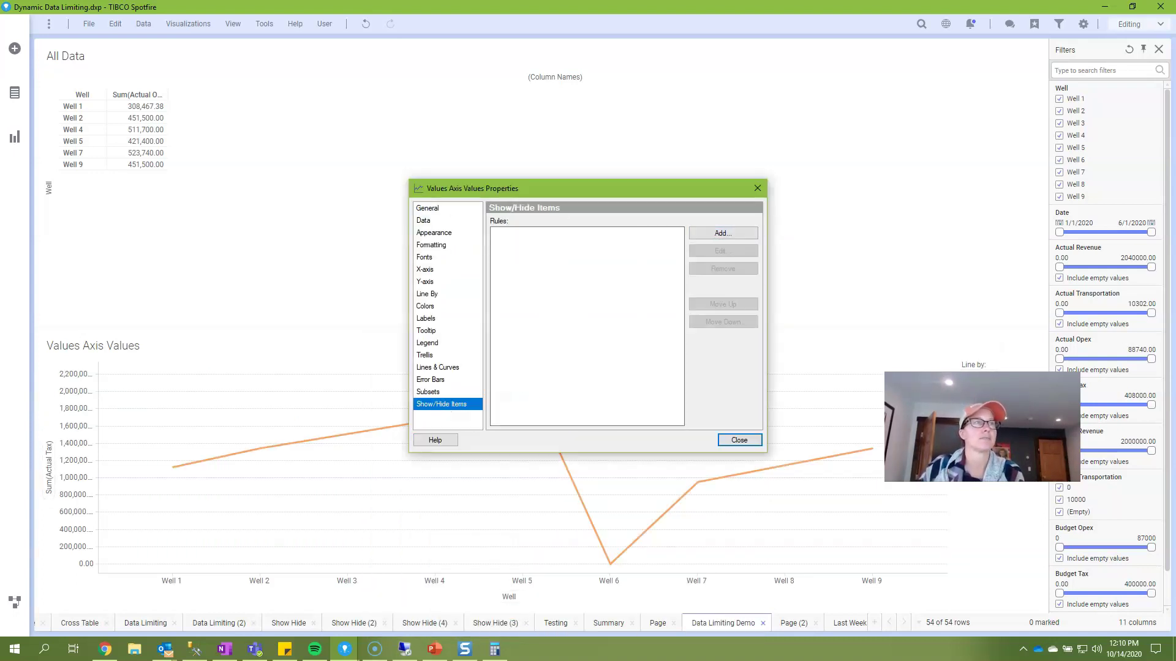
left_click(723, 233)
left_click(723, 232)
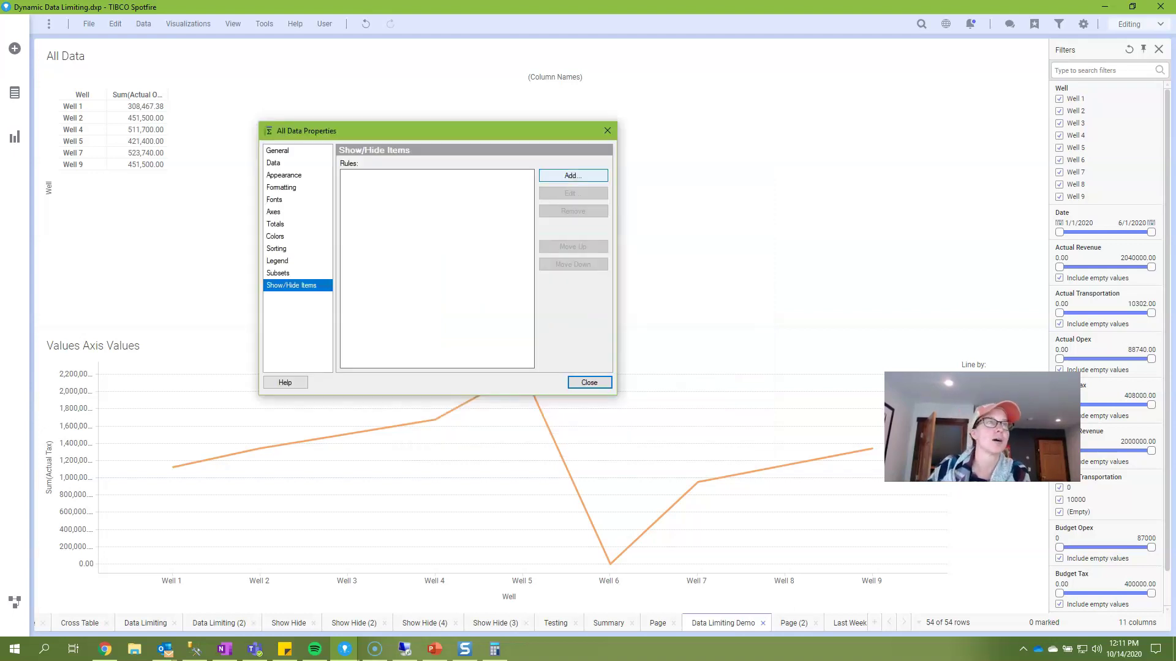
Add a Show/Hide Items rule to the All Data table that shows the top 3 items by Sum(Actual Opex)
left_click(573, 176)
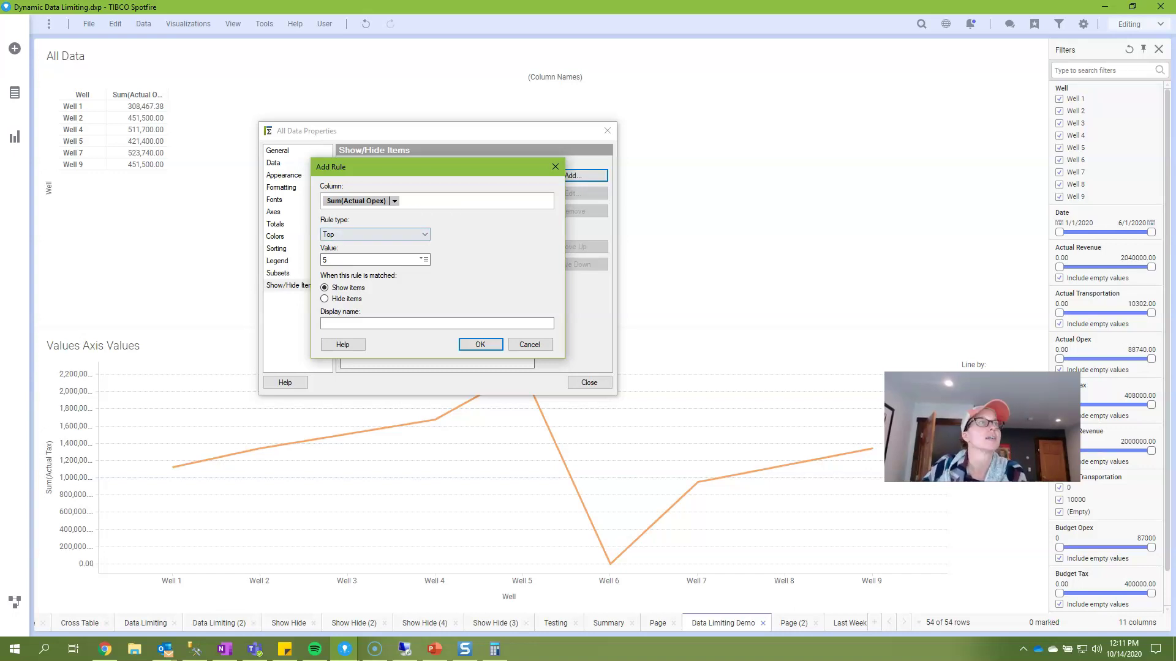
left_click(375, 234)
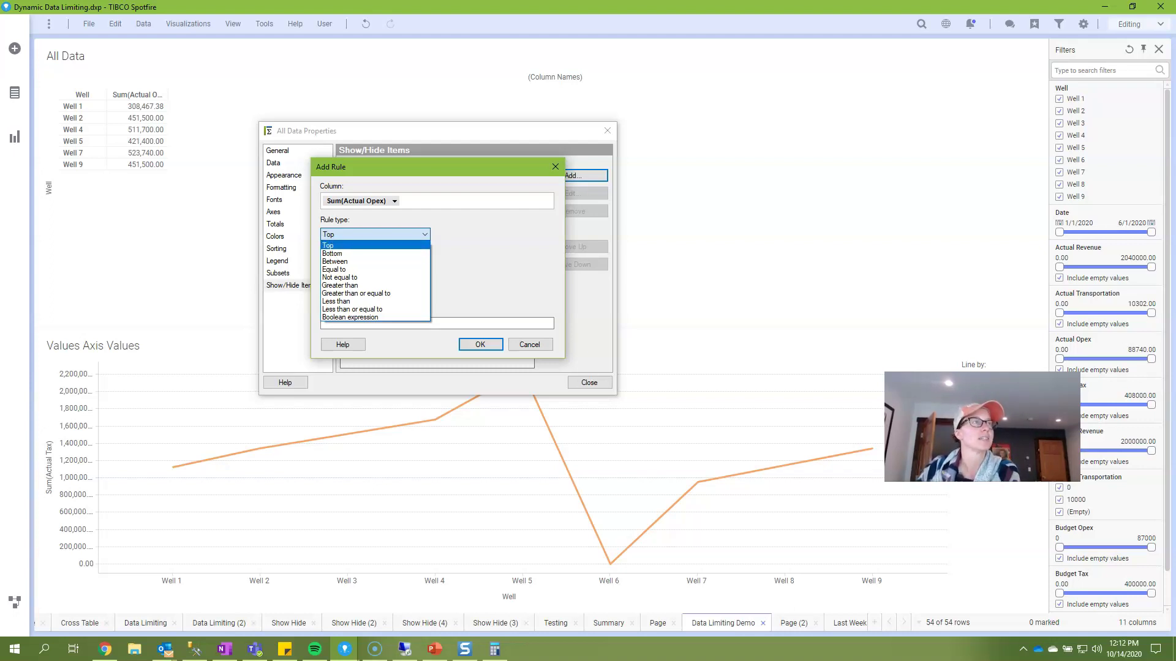
left_click(331, 246)
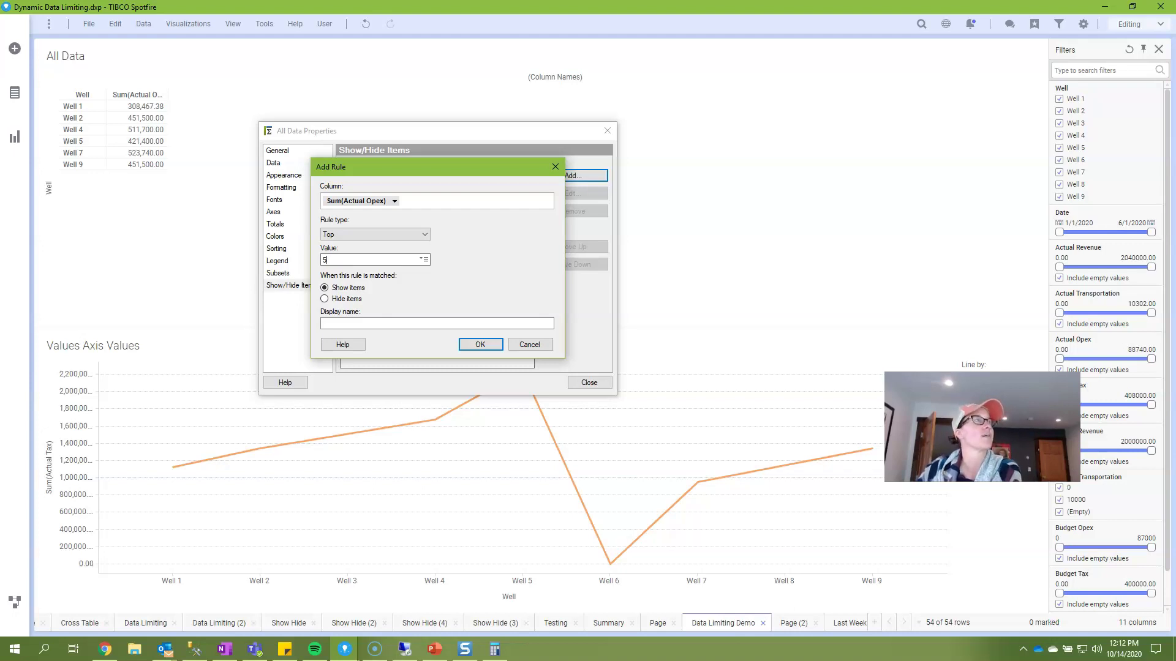
key("BackSpace")
type("3")
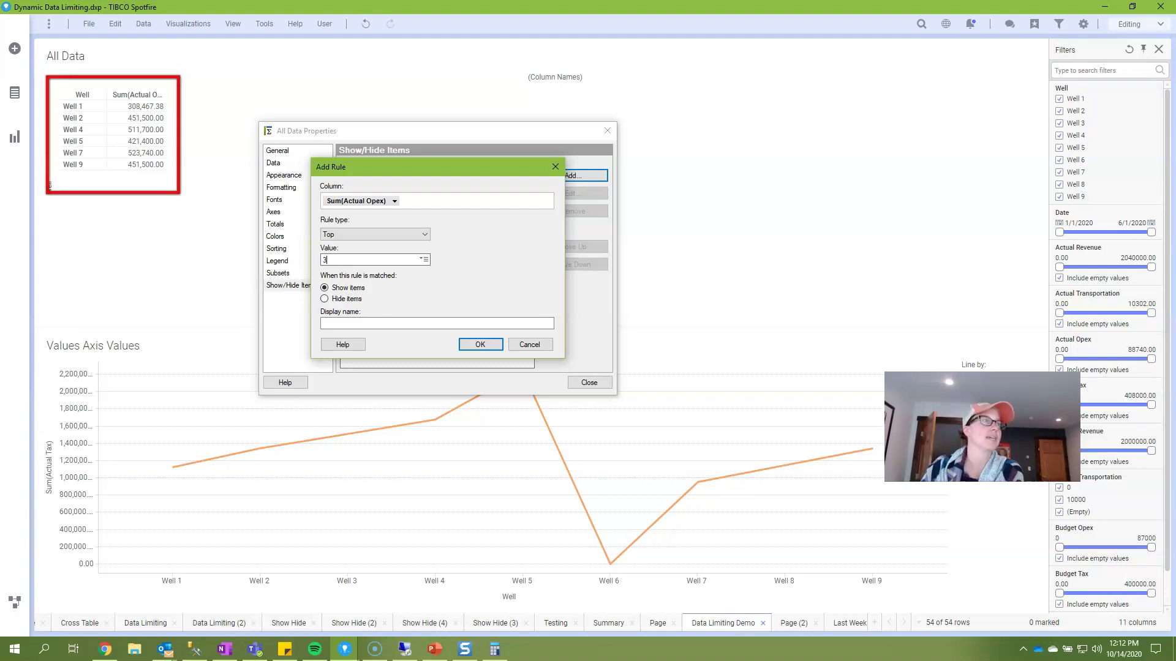
key("Return")
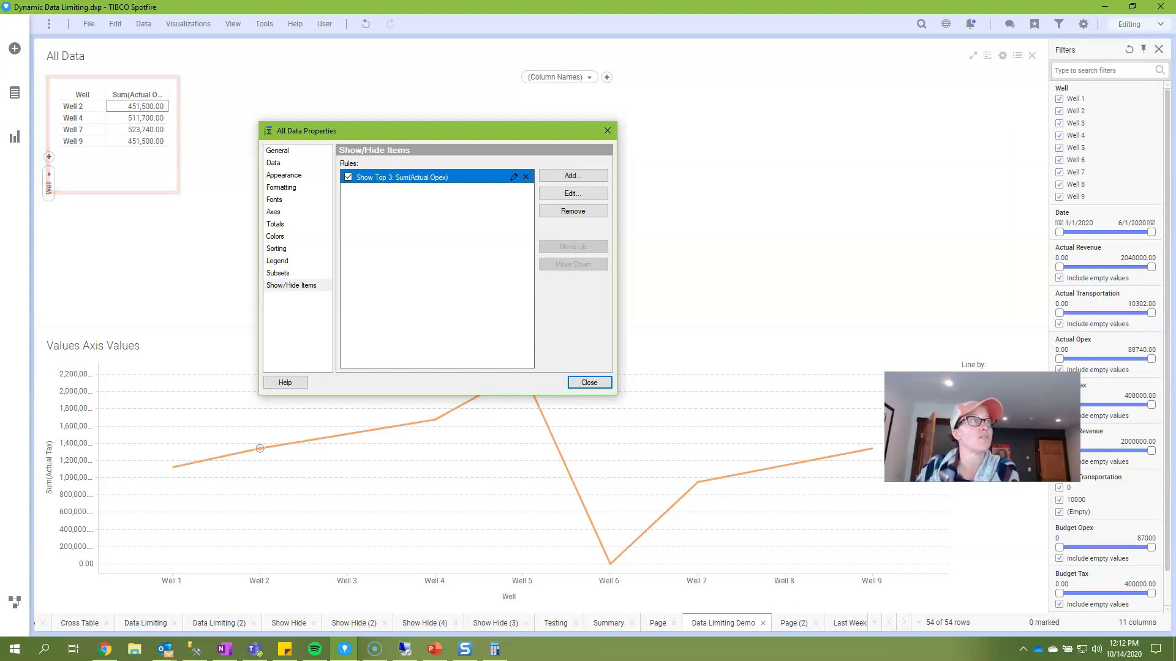
Sort the All Data table by Sum(Actual Opex) in ascending order
left_click(138, 95)
left_click(218, 88)
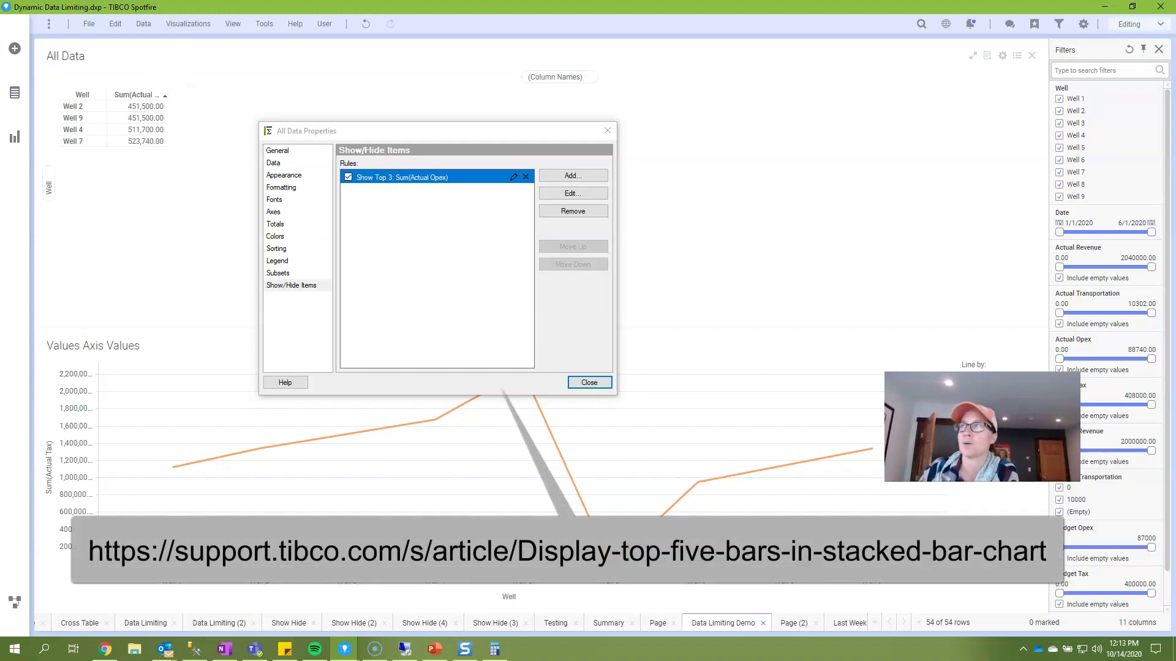
Edit the All Data table's Sum(Actual Opex) show rule and set its rule type to Boolean expression
key("alt+Tab")
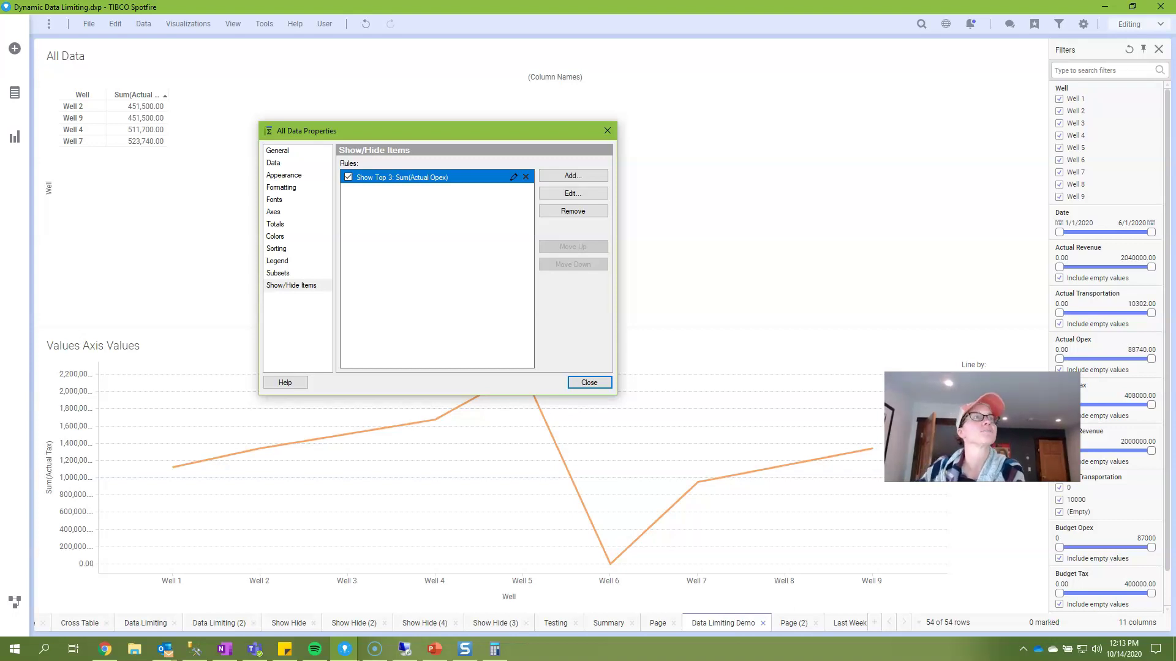
left_click(573, 194)
left_click(375, 235)
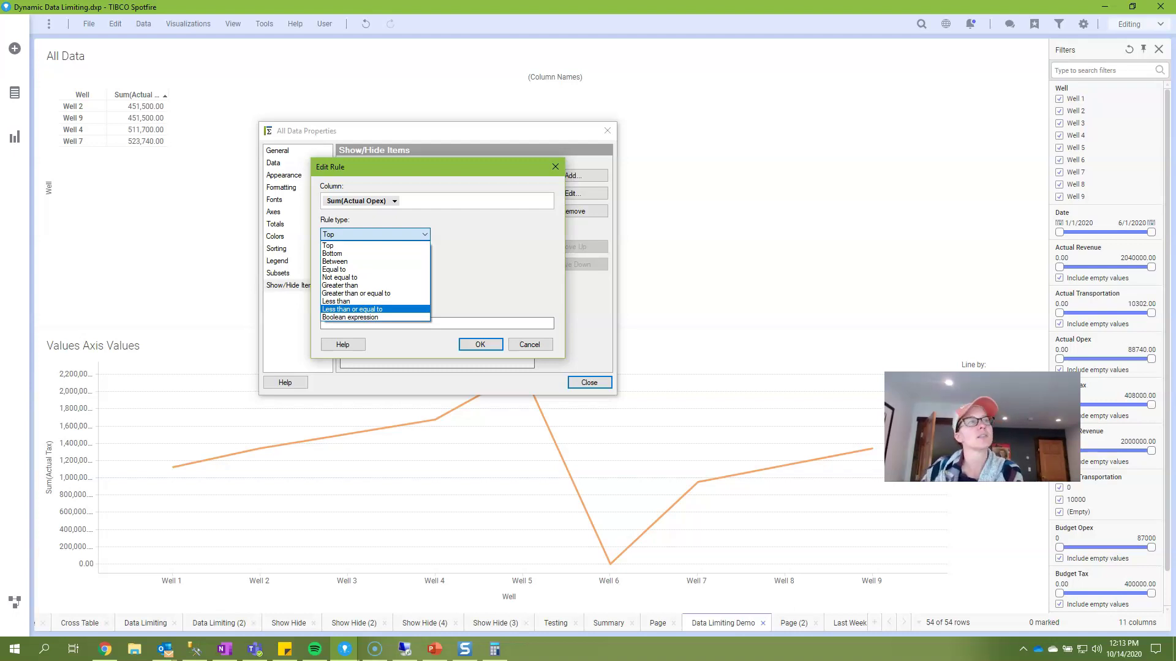
left_click(350, 317)
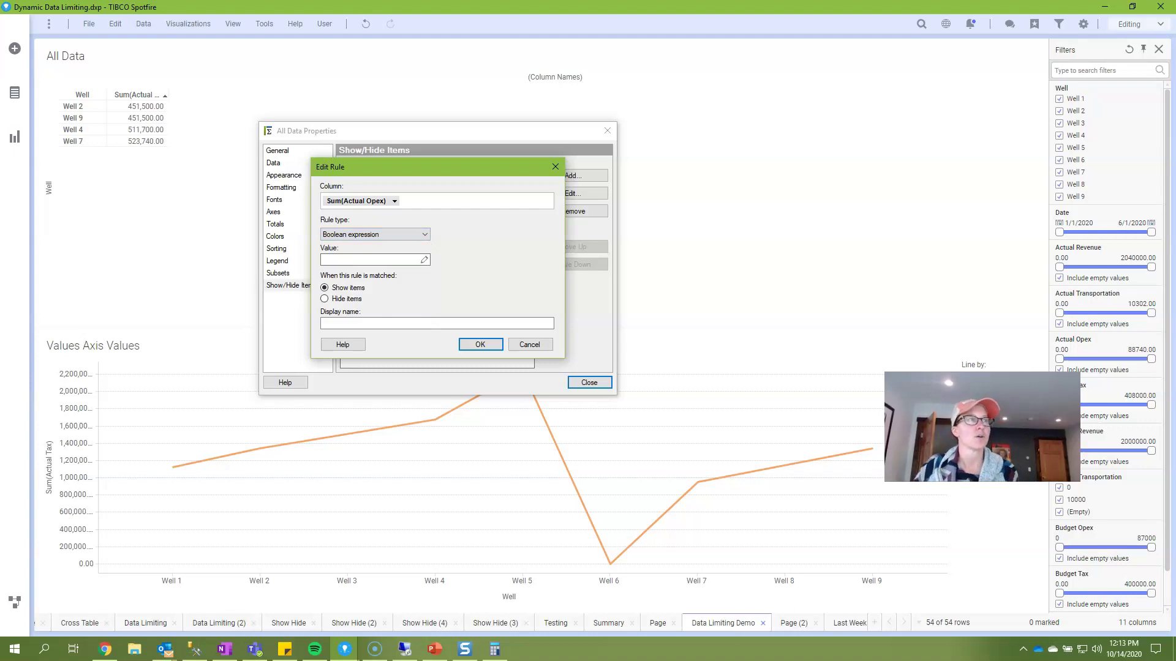
Set the Boolean expression of the All Data table's show rule to [Axis.Value] > 500000 and apply the rule
left_click(423, 259)
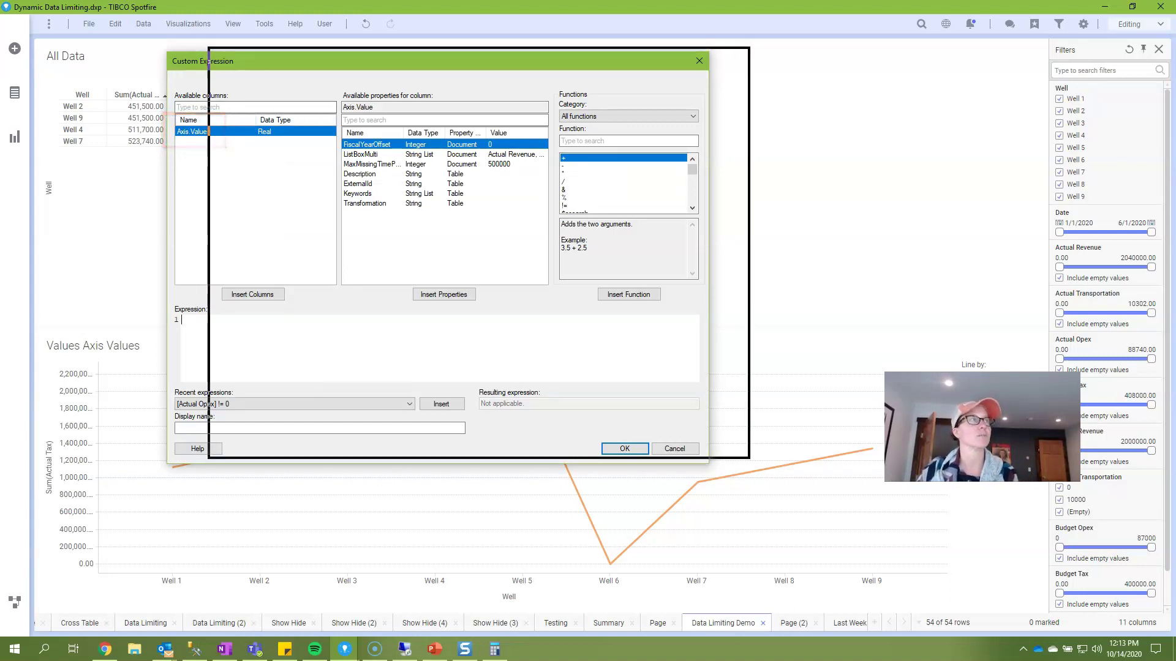
left_click_drag(422, 61, 465, 56)
left_click(295, 290)
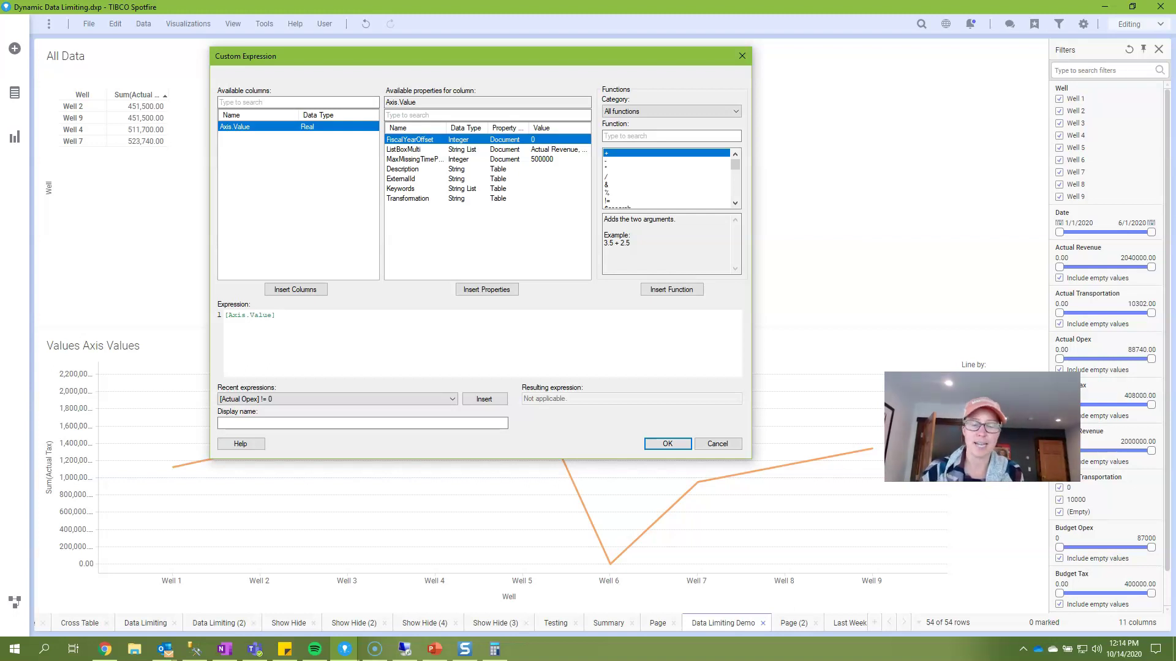
type("> 500000")
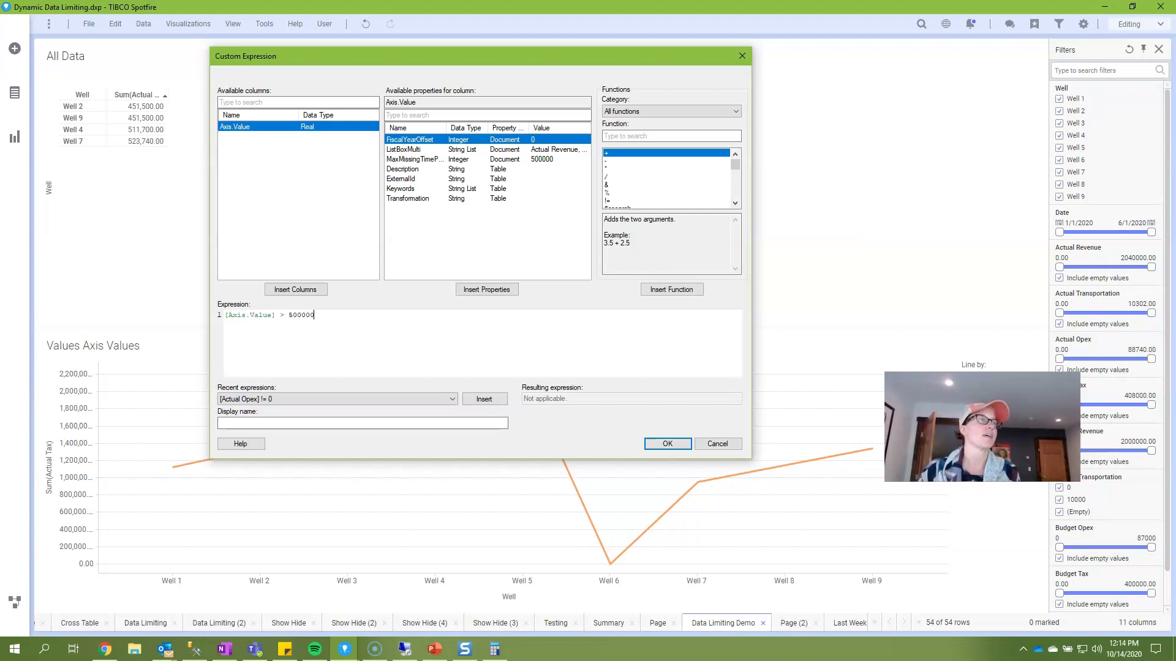
left_click(667, 444)
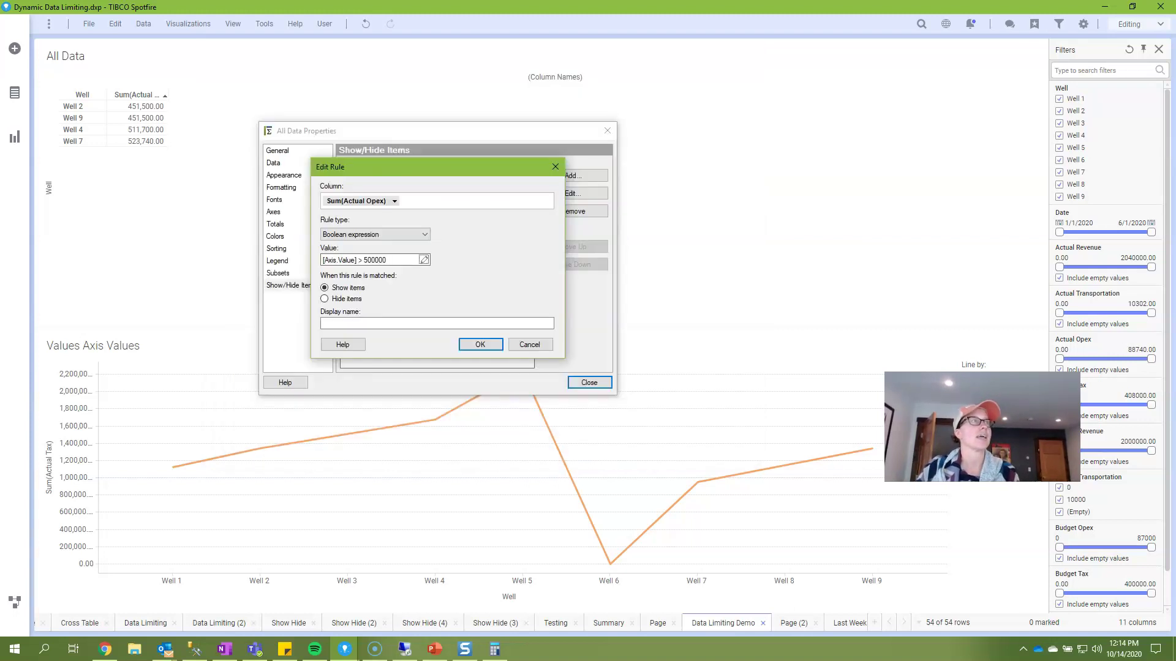
key("Return")
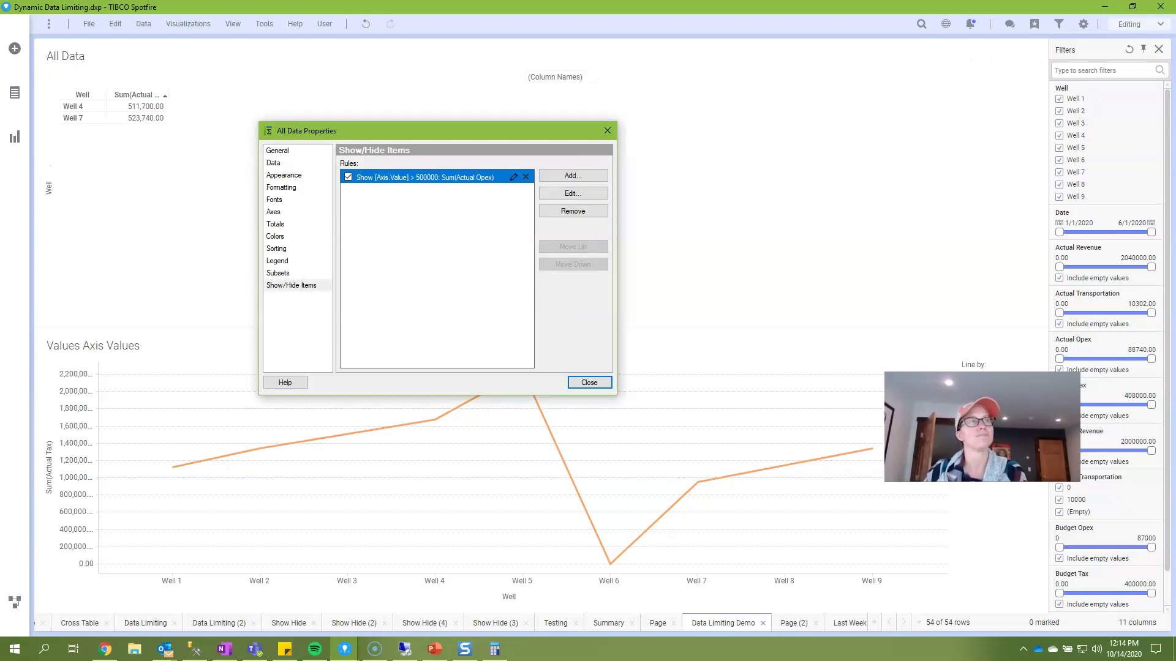
Examine the rule types, the Greater than value options and the column choices for the All Data table's show rule, without keeping changes
left_click(514, 177)
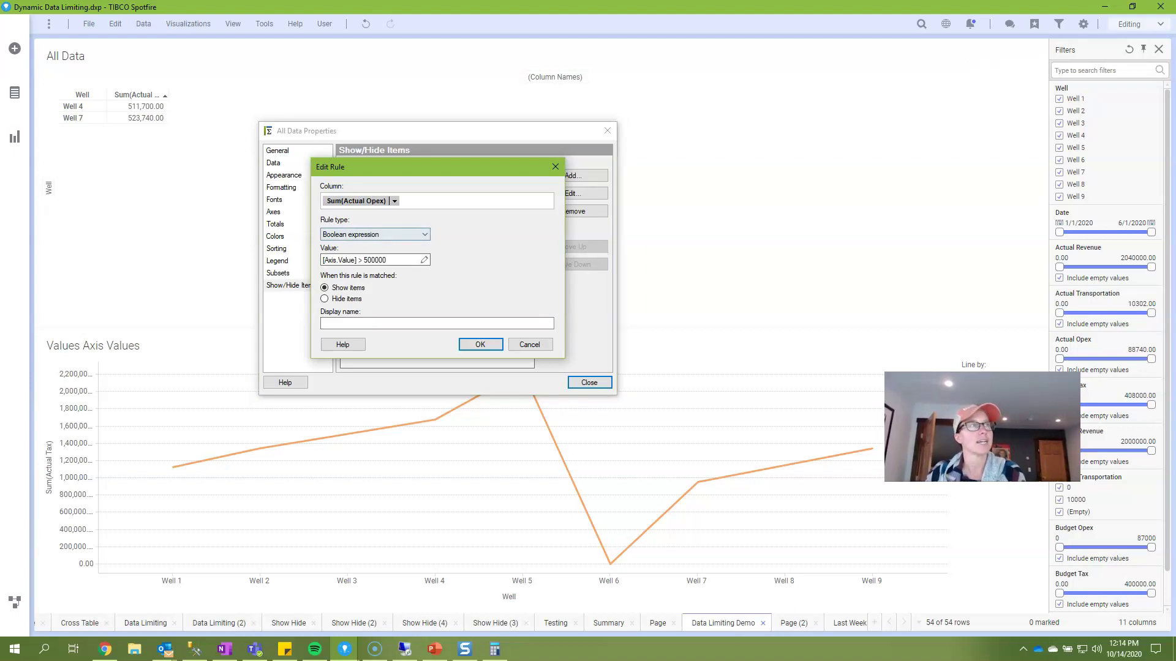
left_click(392, 234)
left_click(368, 285)
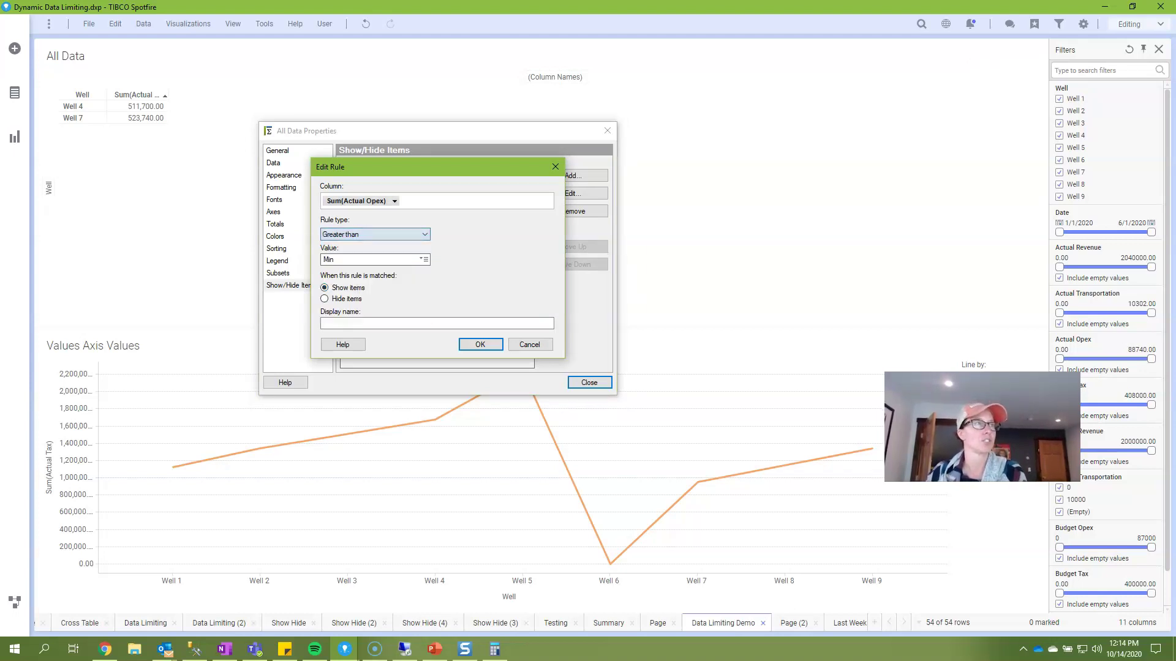
left_click(424, 234)
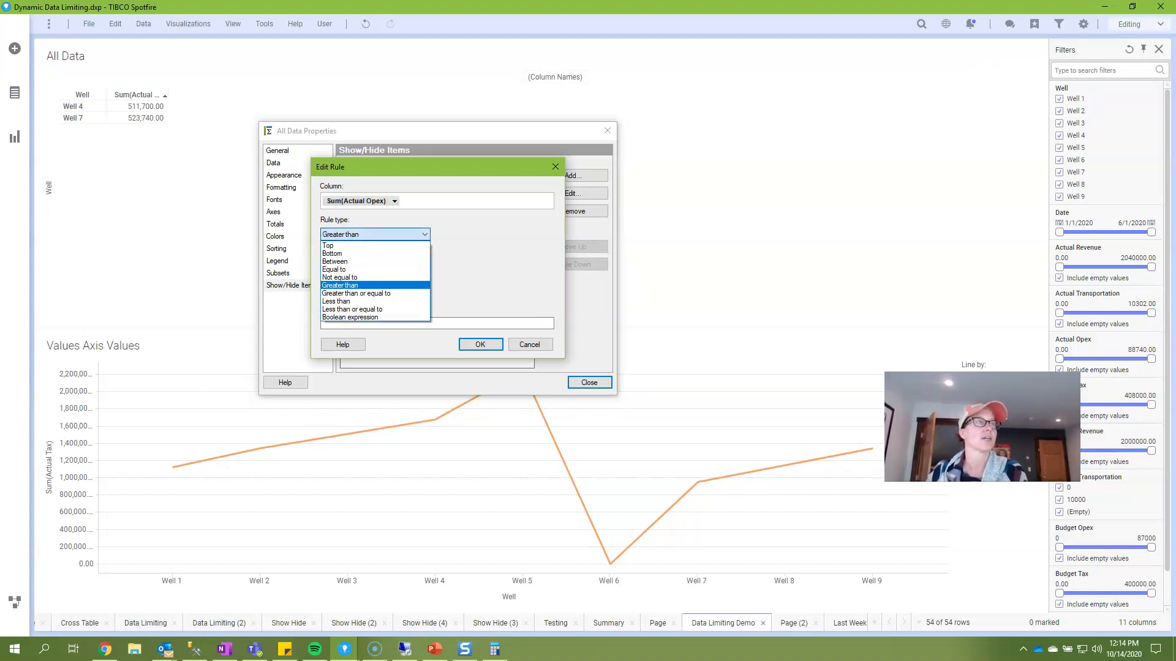
left_click(424, 234)
left_click(424, 260)
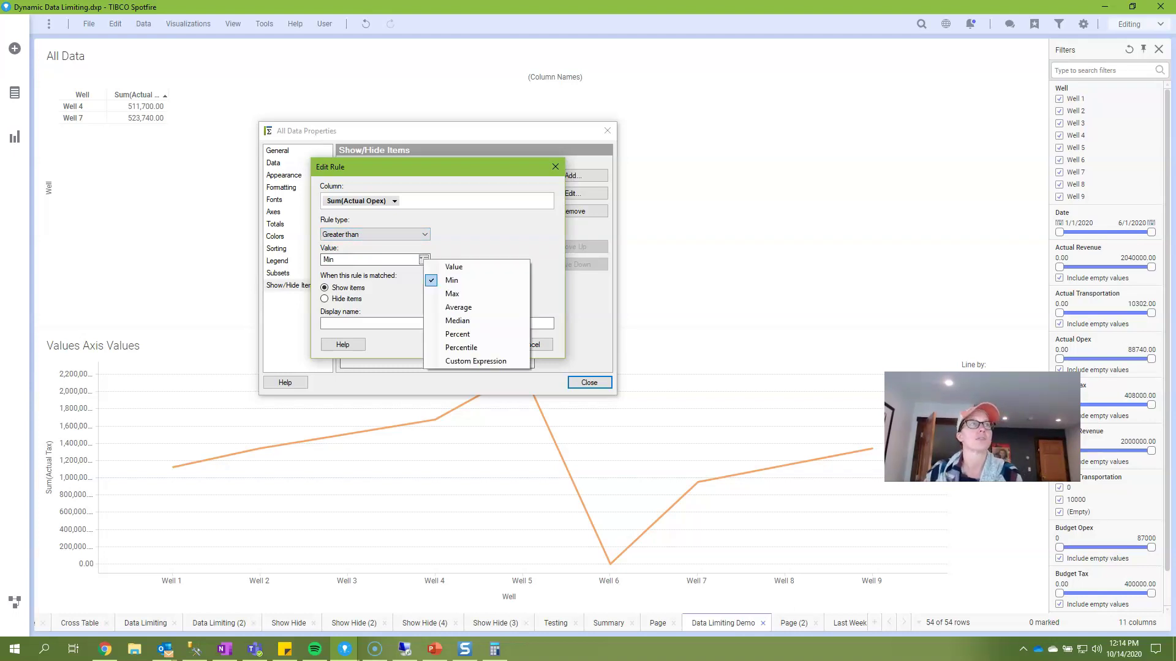
left_click(424, 260)
left_click(424, 260)
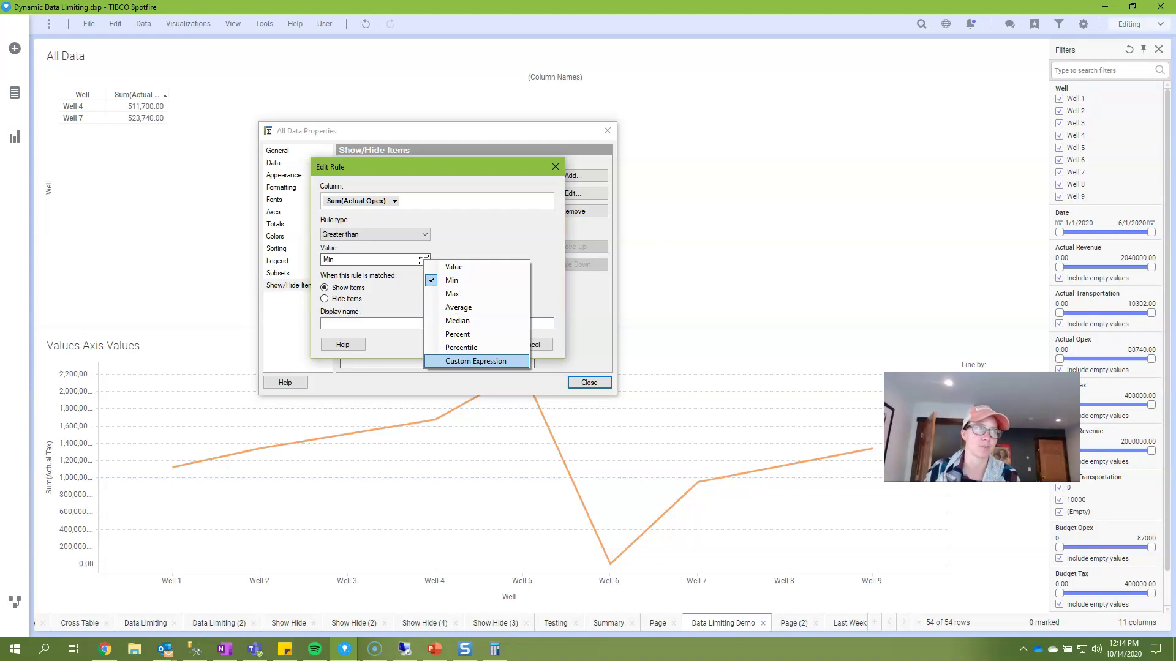
key("Escape")
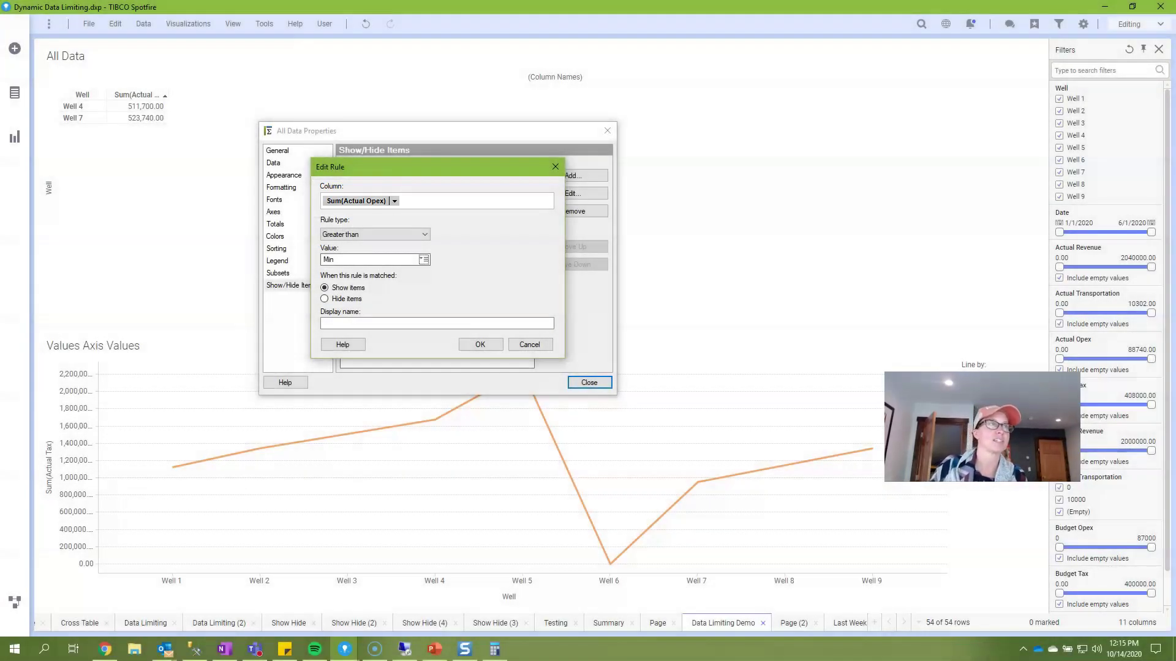
left_click(394, 201)
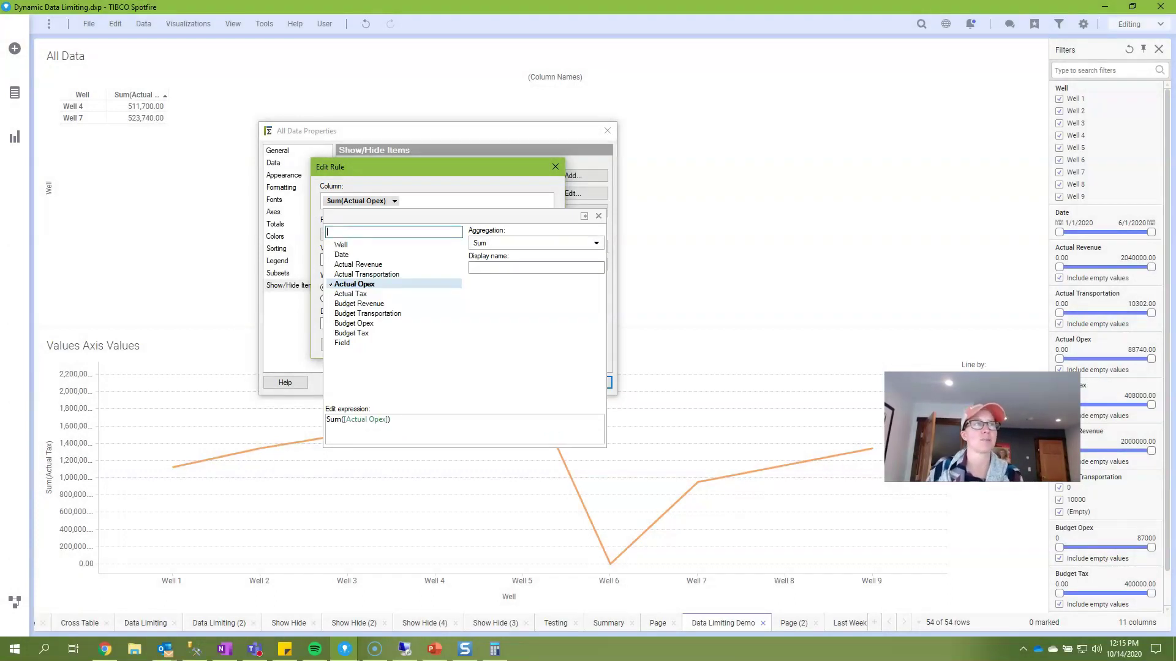
left_click(394, 201)
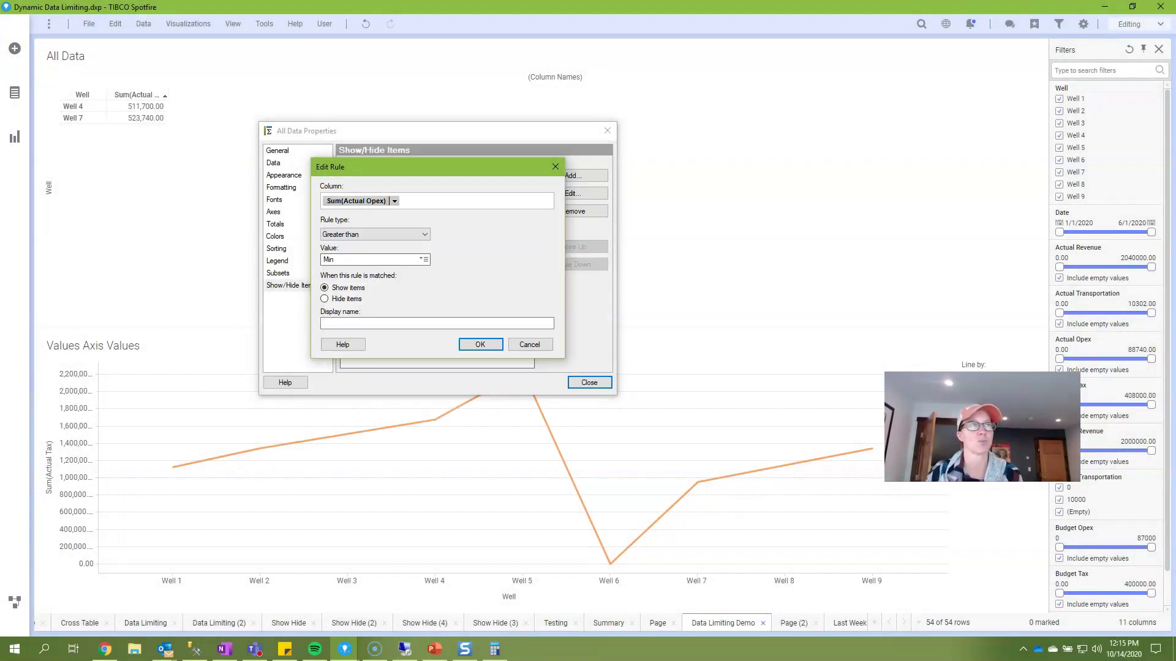
key("alt+Tab")
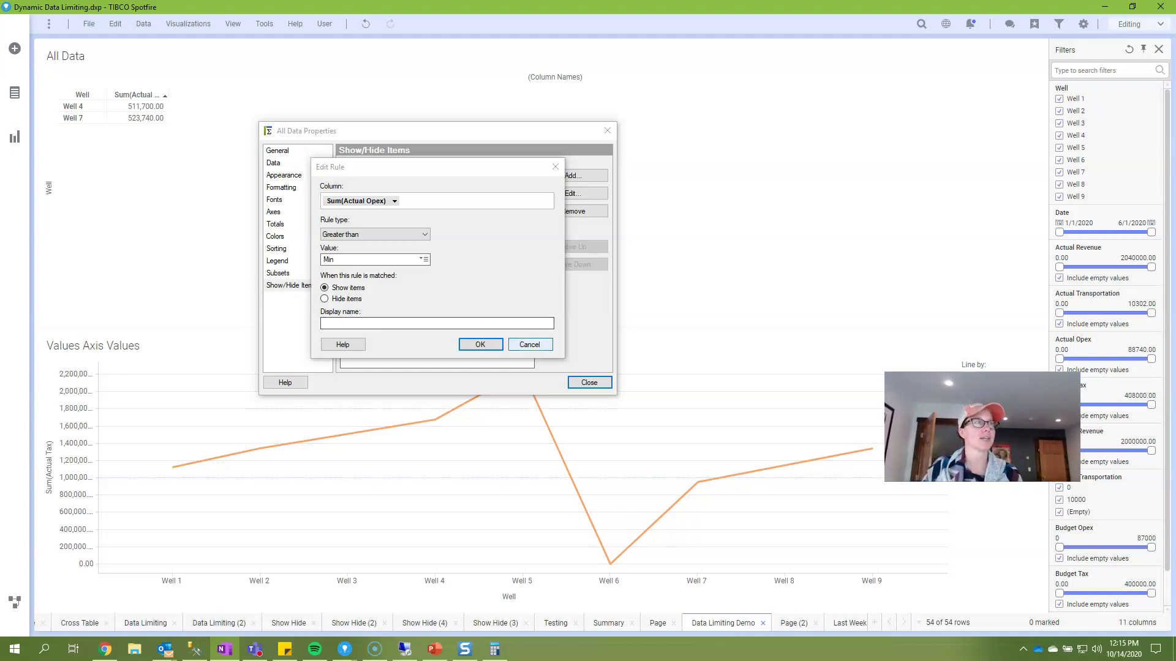
key("Return")
Remove the Sum(Actual Opex) show rule from the All Data table
left_click(572, 211)
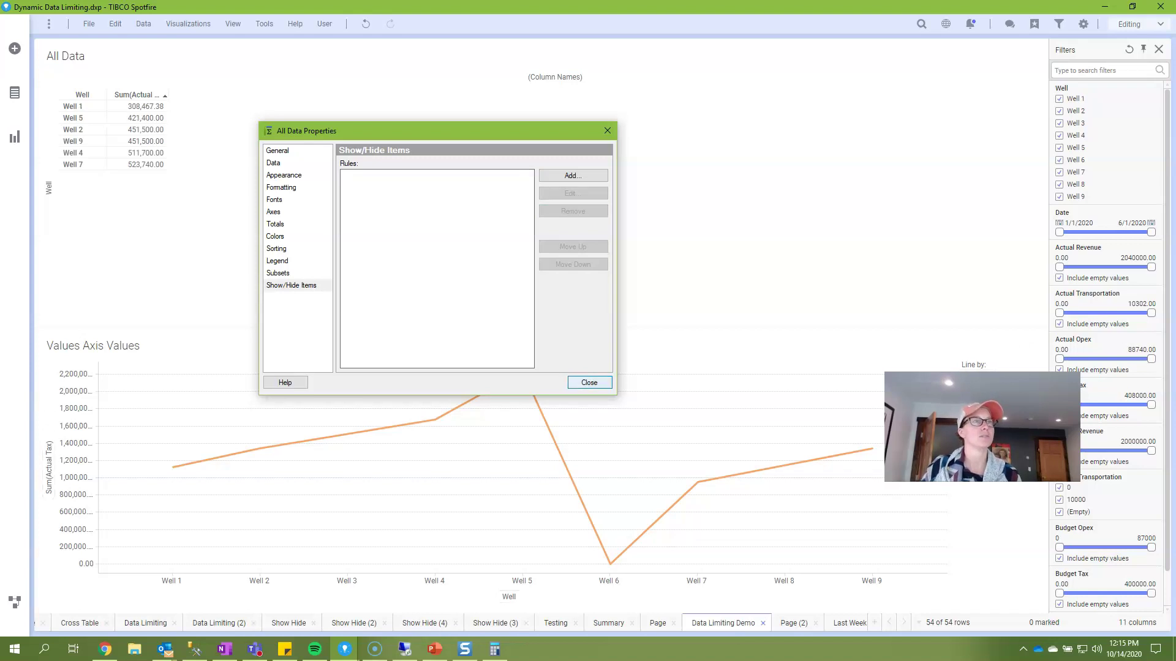
left_click(589, 382)
Duplicate the All Data table and group the copy's rows by Field instead of Well
right_click(144, 120)
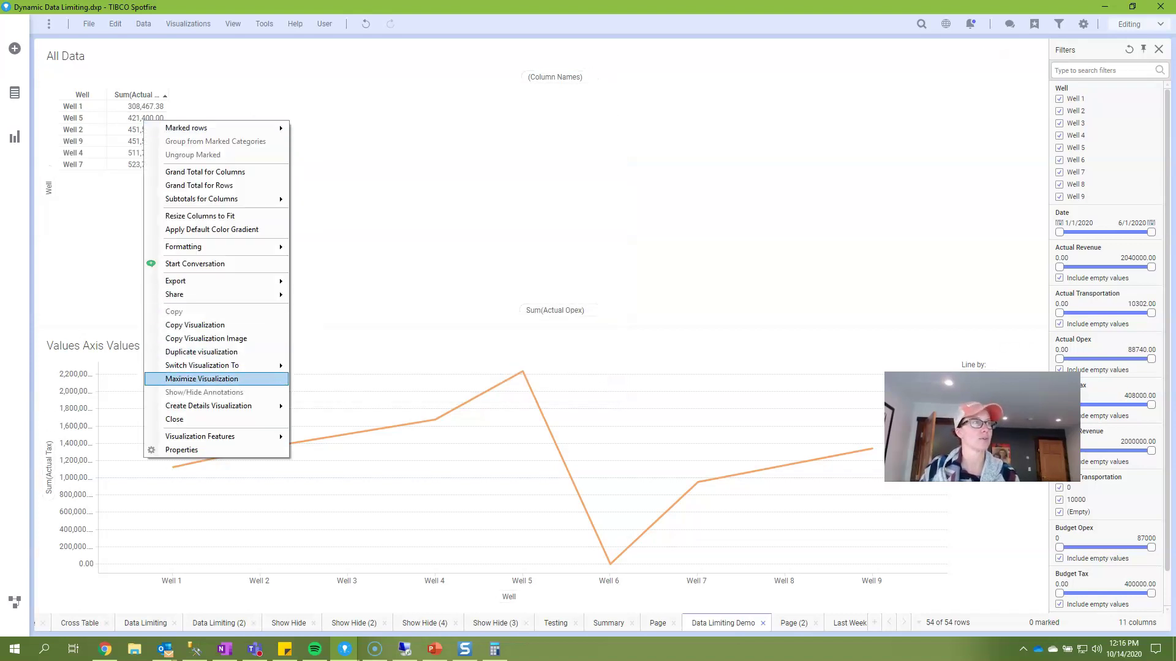
left_click(202, 352)
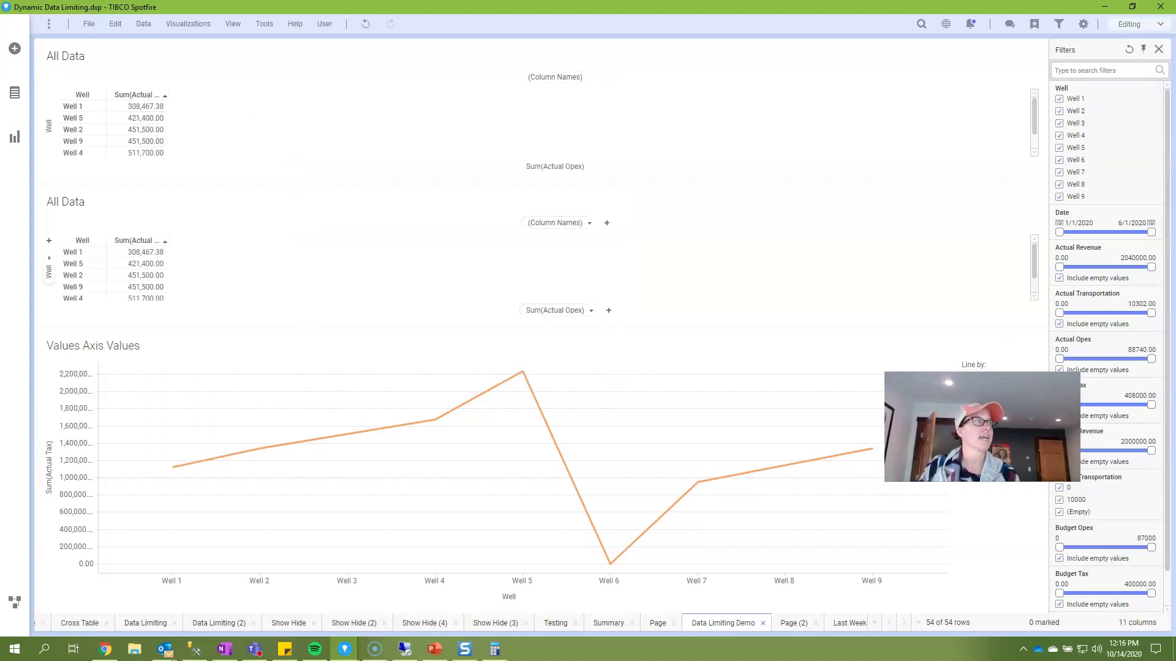
left_click(49, 268)
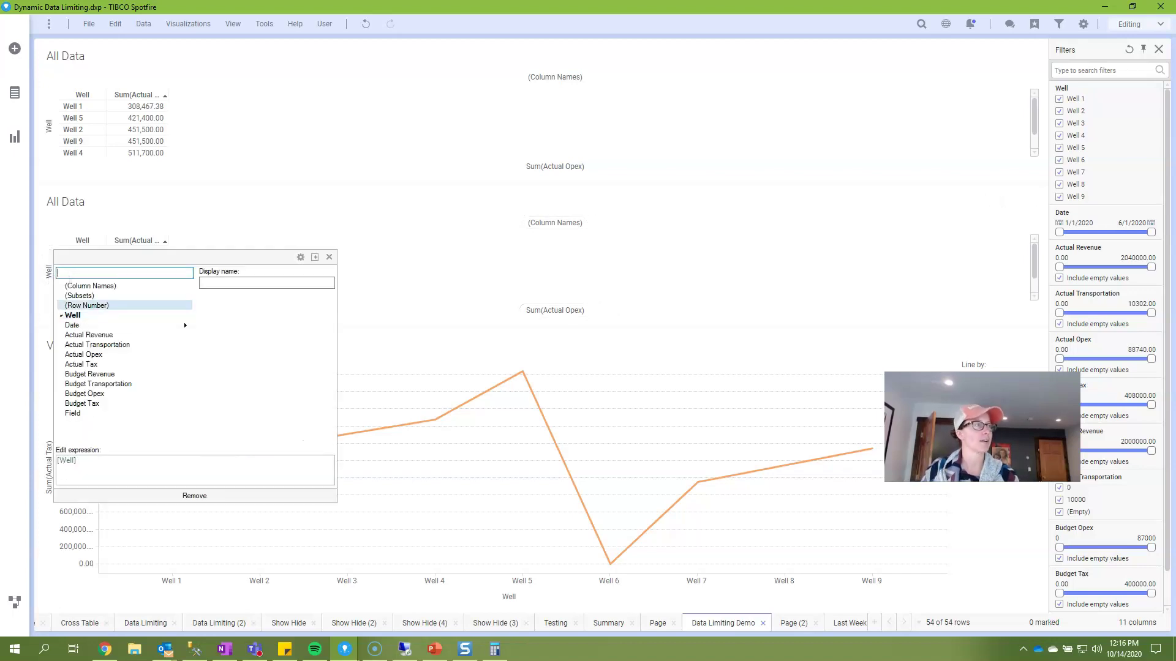
left_click(72, 413)
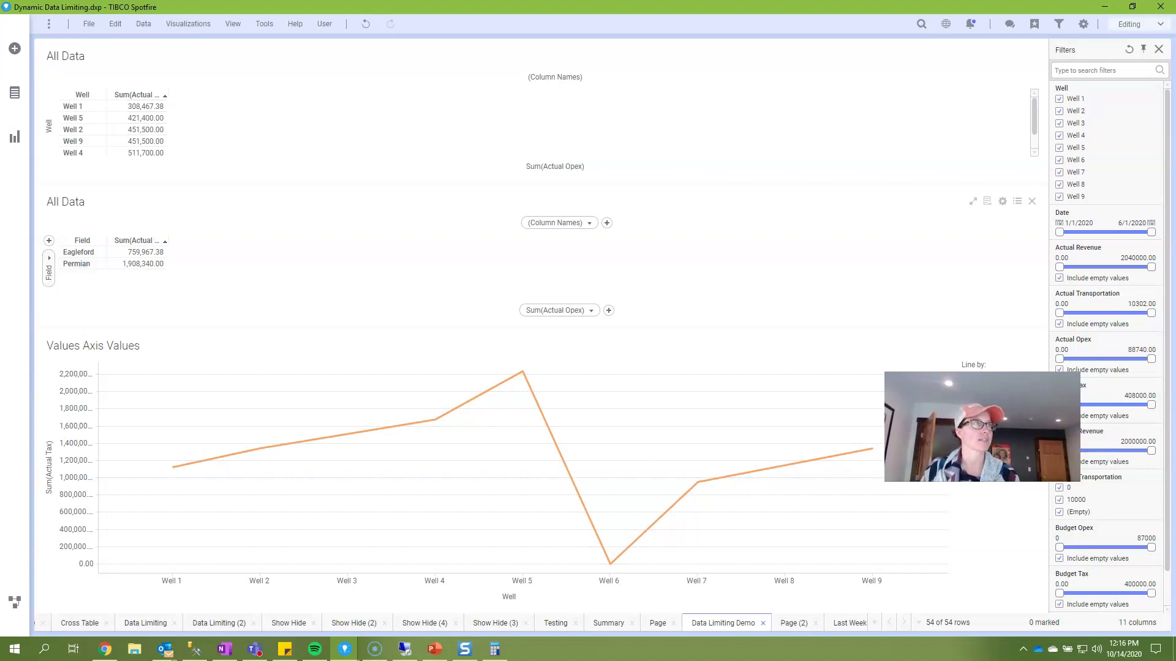
Add a Show/Hide Items rule to the All Data table by Well that shows items with Sum(Actual Opex) greater than 500000
right_click(180, 129)
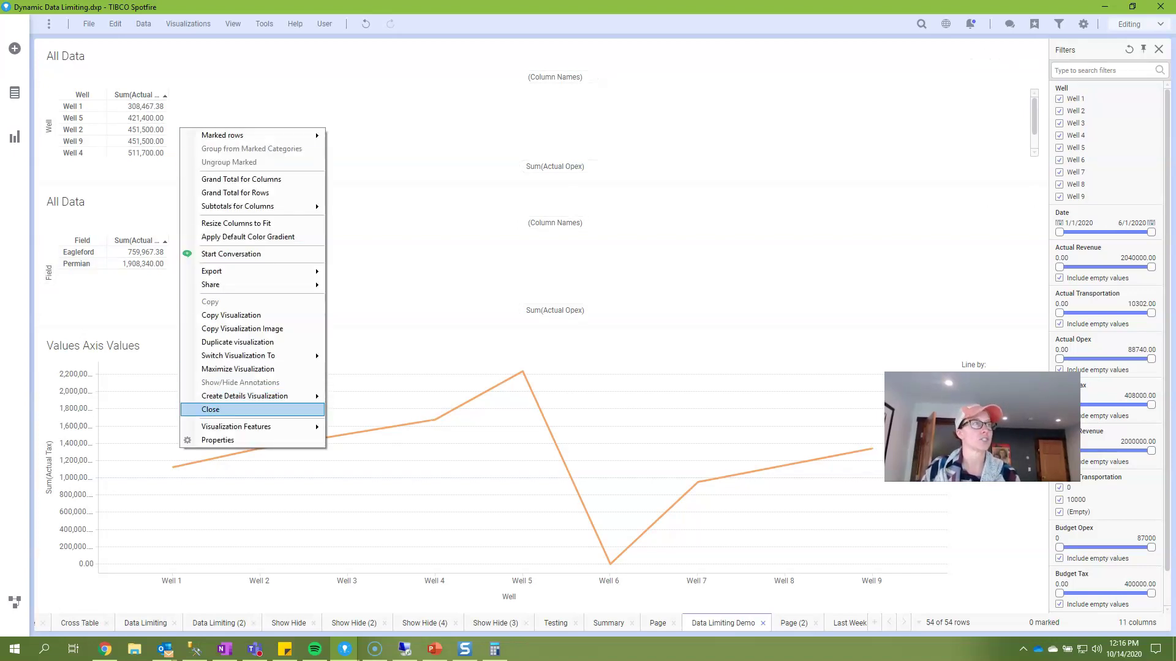
left_click(218, 441)
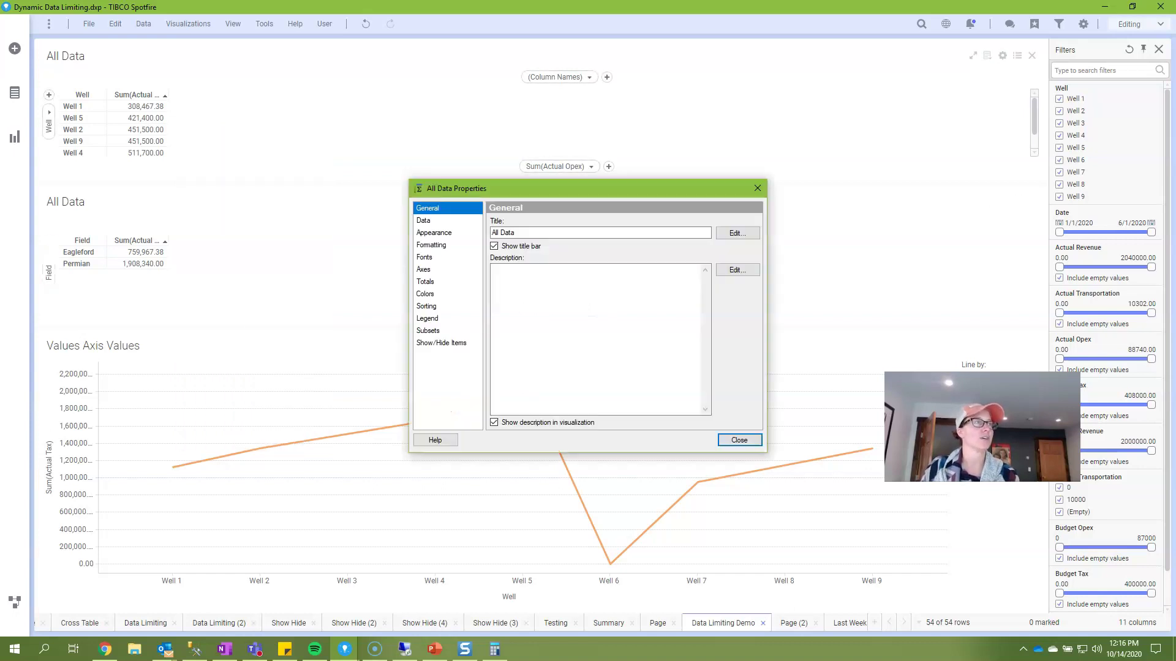
left_click_drag(490, 188, 318, 78)
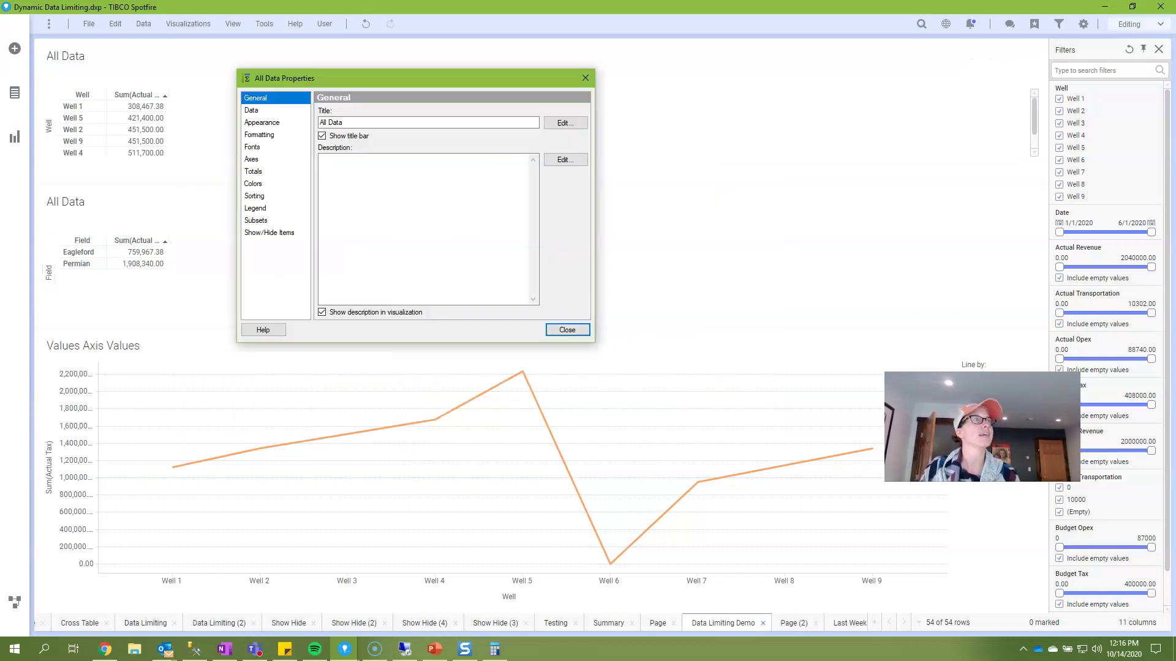
left_click(270, 232)
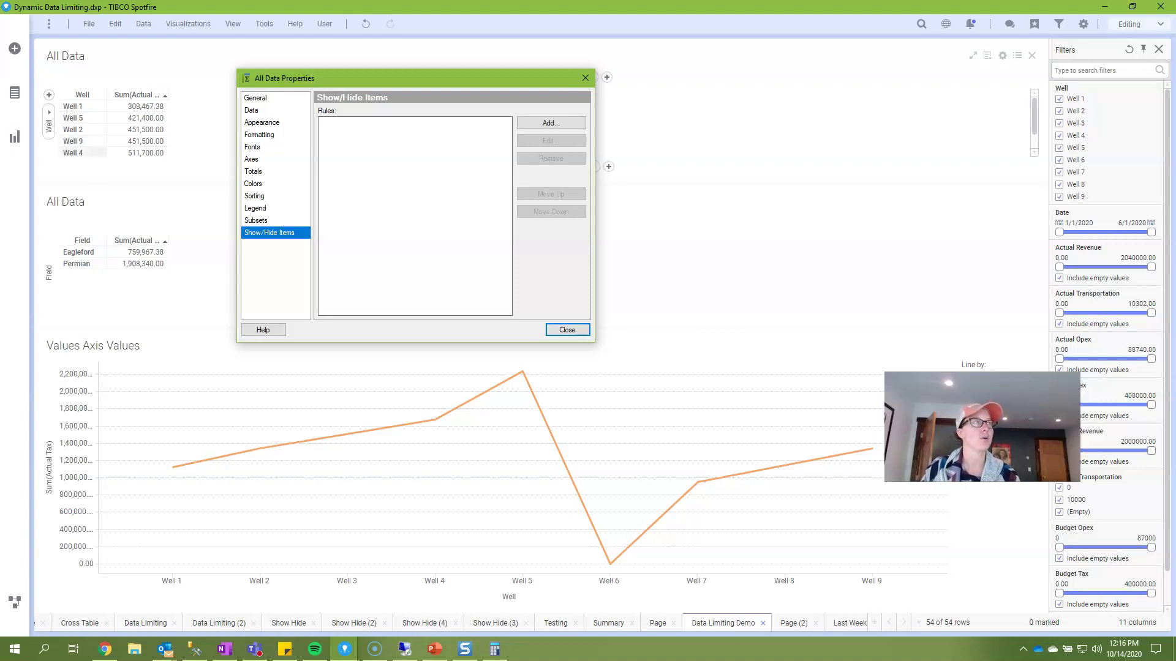
left_click(551, 122)
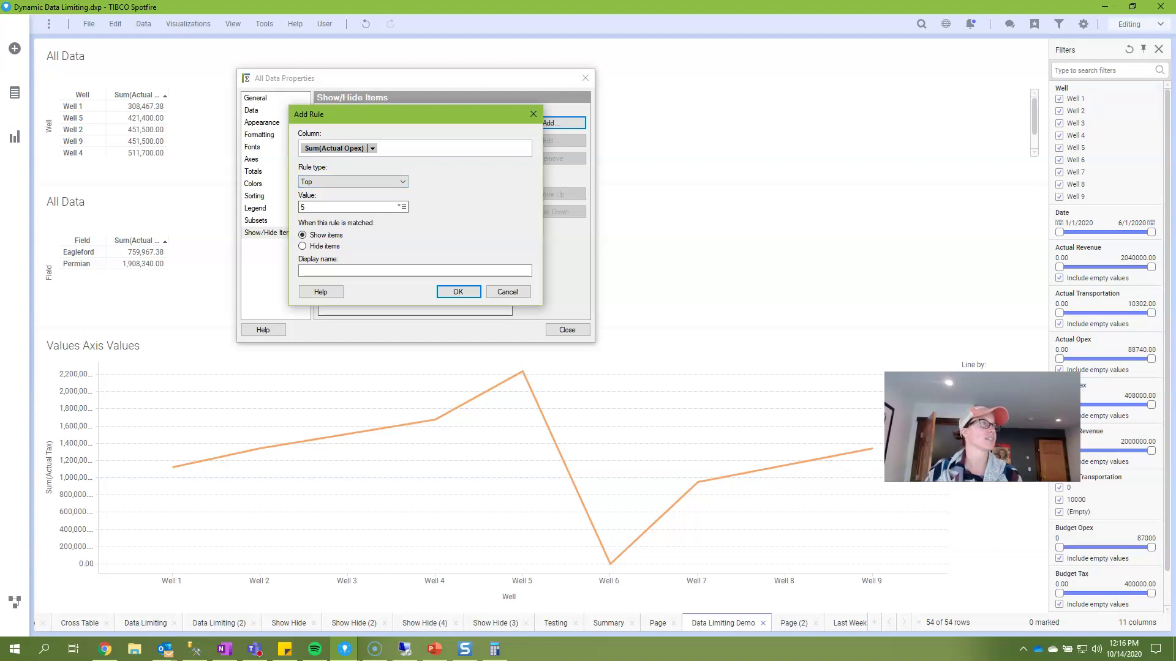
left_click(352, 182)
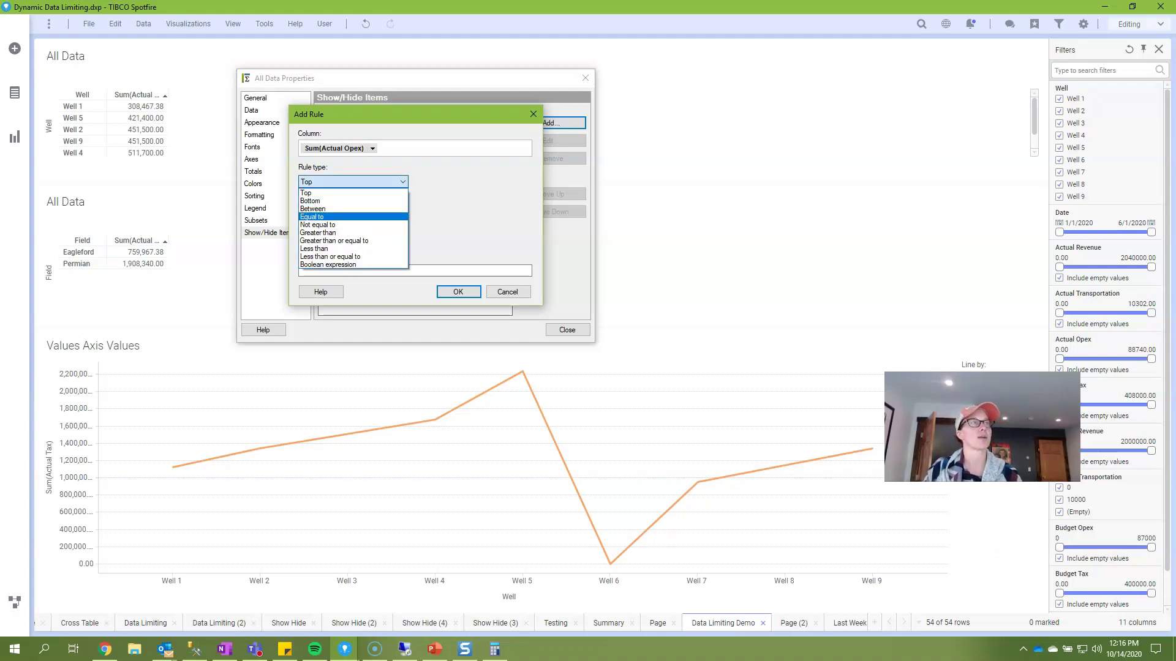
left_click(319, 230)
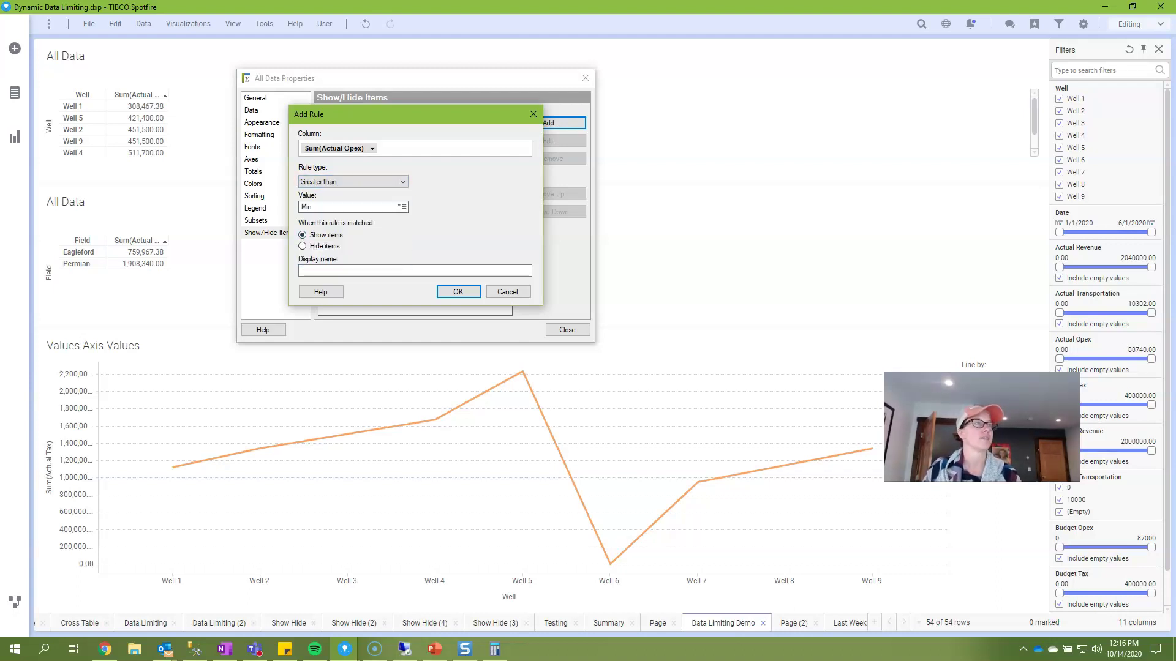
left_click(403, 207)
left_click(432, 214)
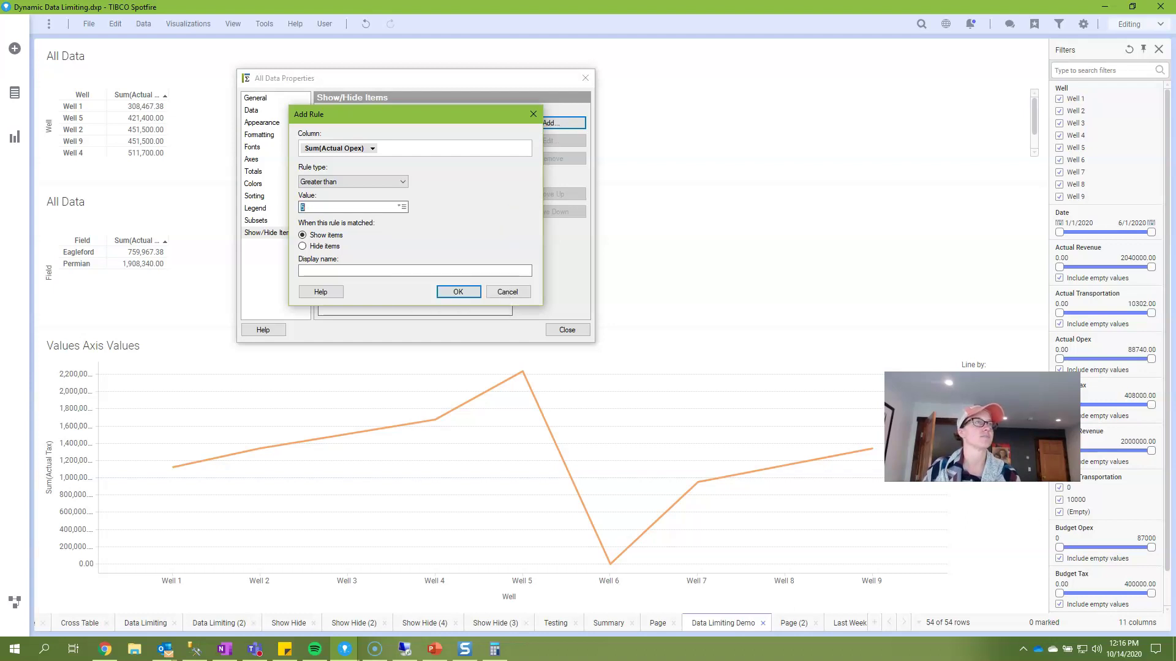
type("500000")
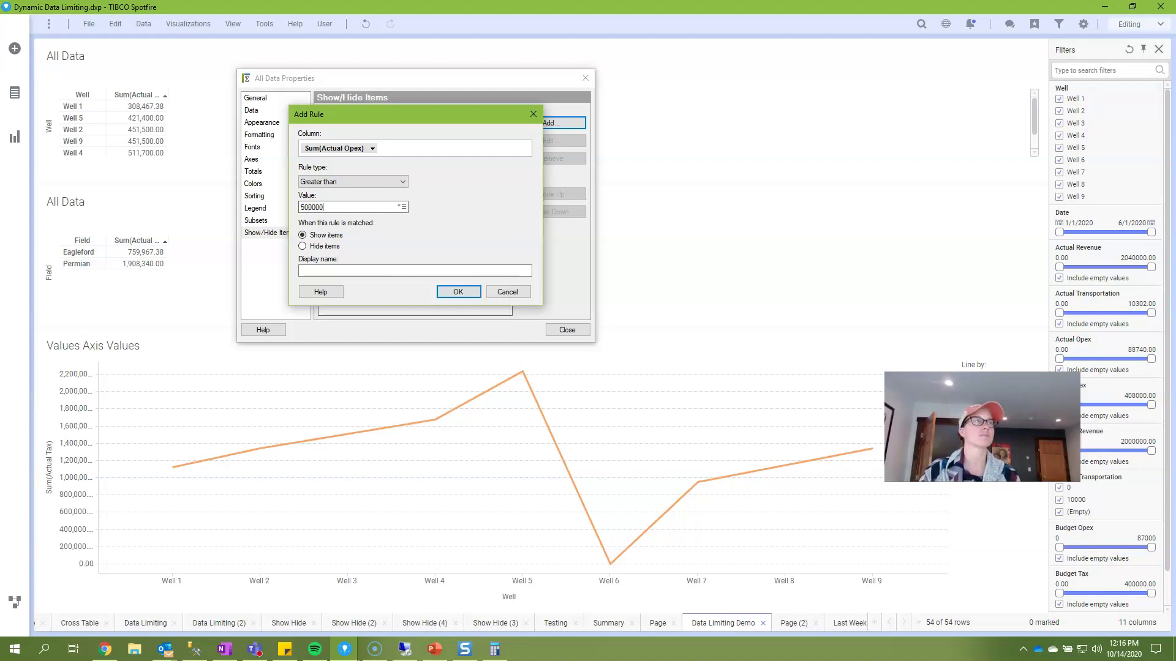
key("Return")
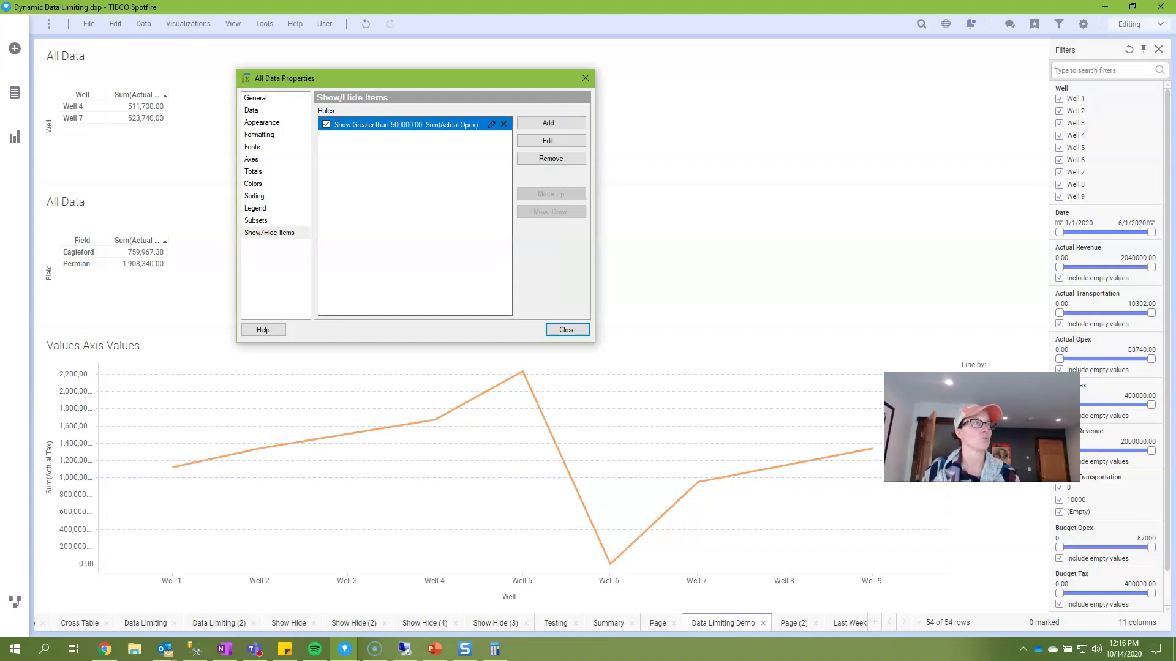
left_click(567, 329)
Add a Show/Hide Items rule to the All Data table by Field that shows items with Sum(Actual Opex) greater than 1000000
right_click(181, 263)
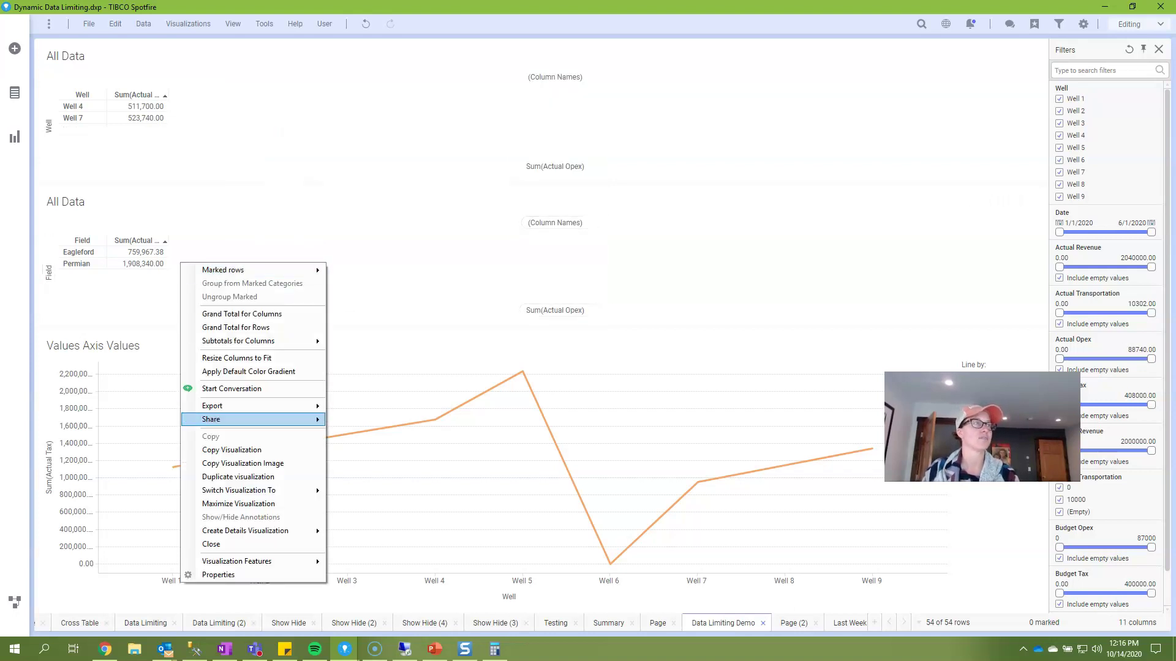
left_click(218, 575)
left_click(428, 331)
left_click(441, 342)
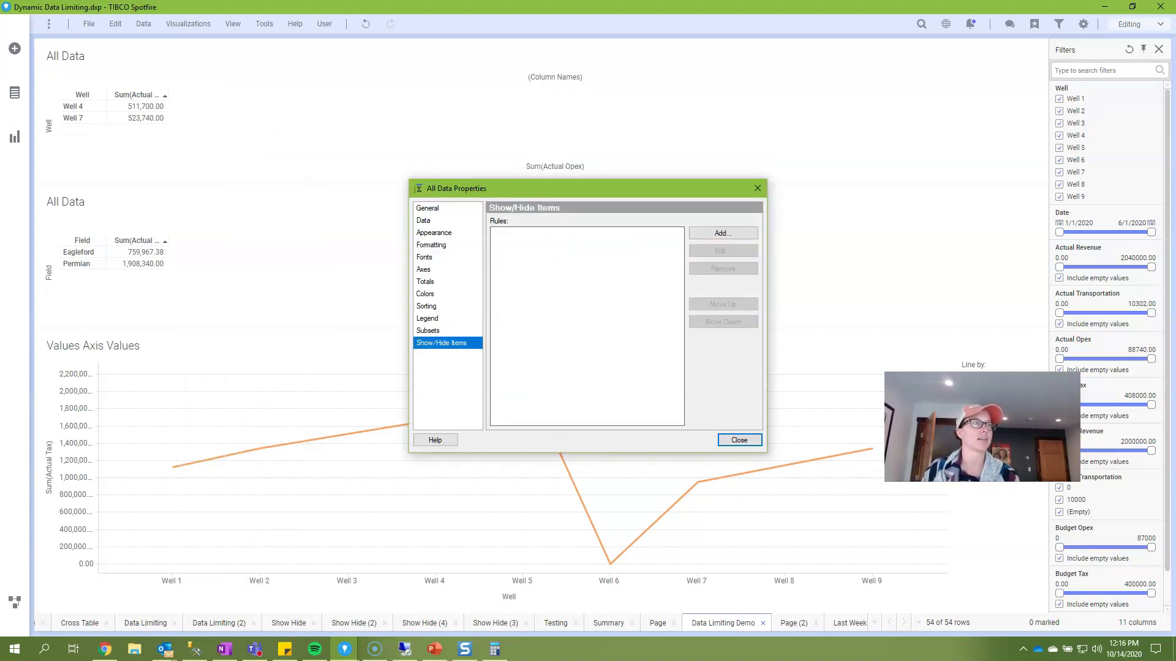
left_click(723, 233)
left_click(722, 233)
left_click(536, 292)
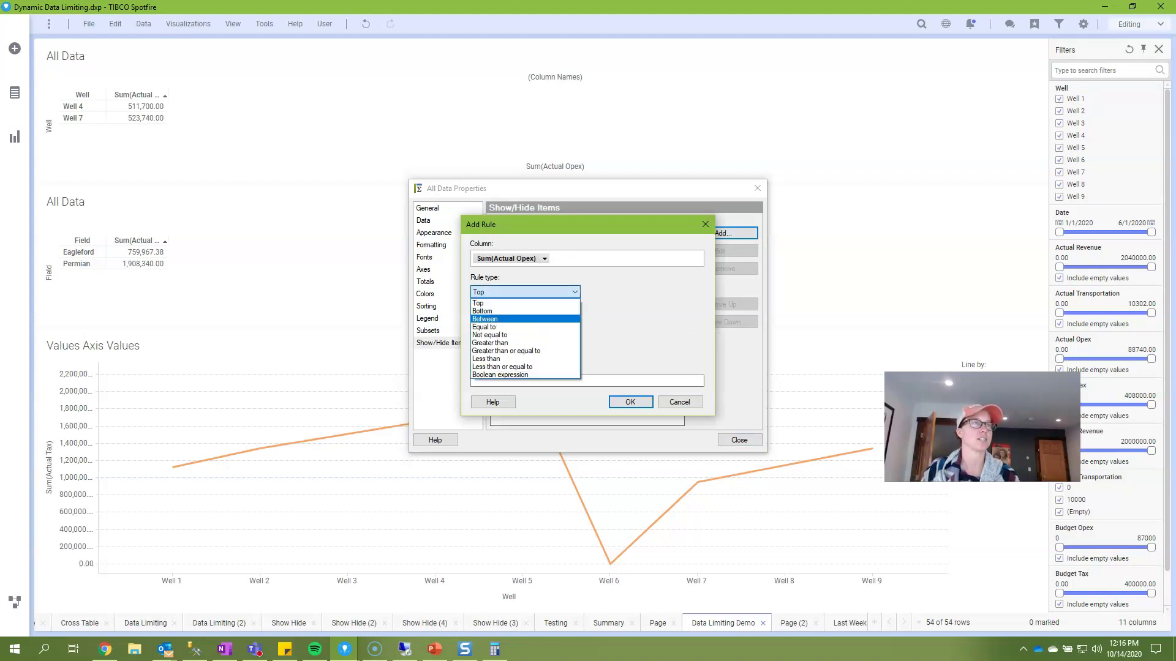
left_click(527, 342)
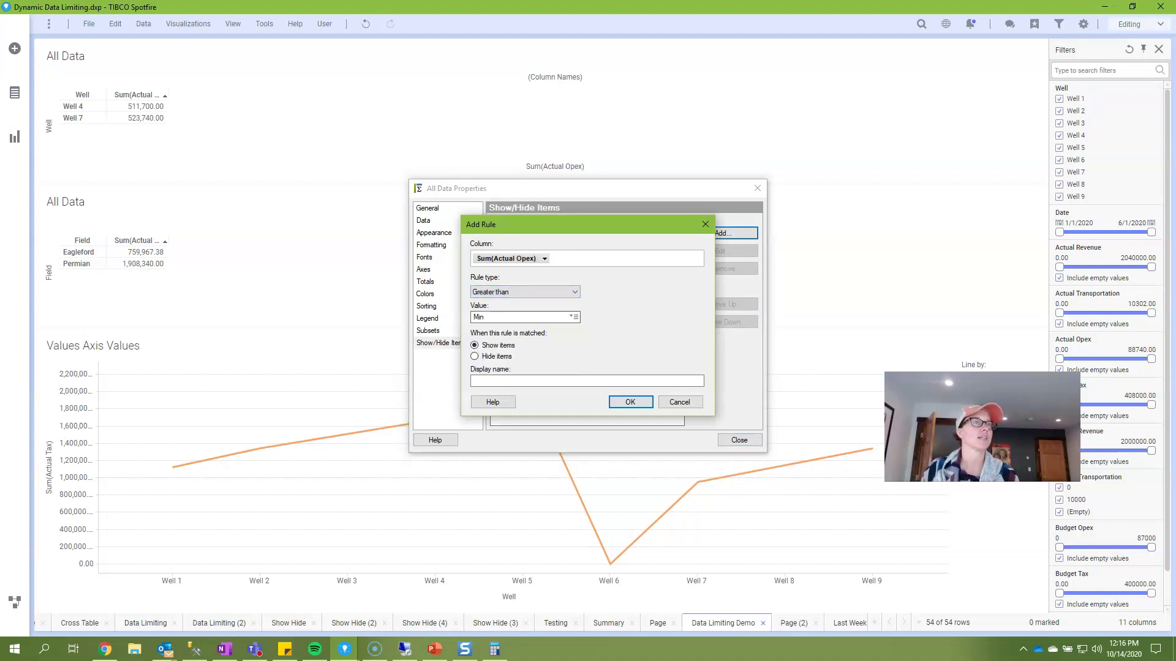
left_click(574, 317)
left_click(597, 326)
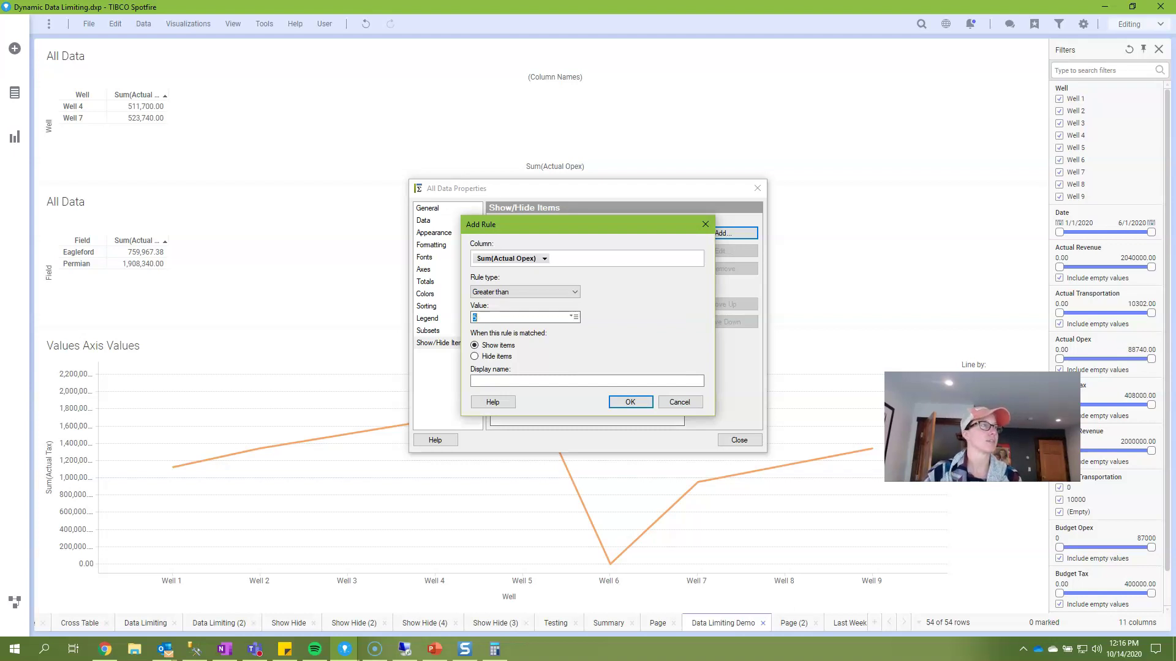
type("1000000")
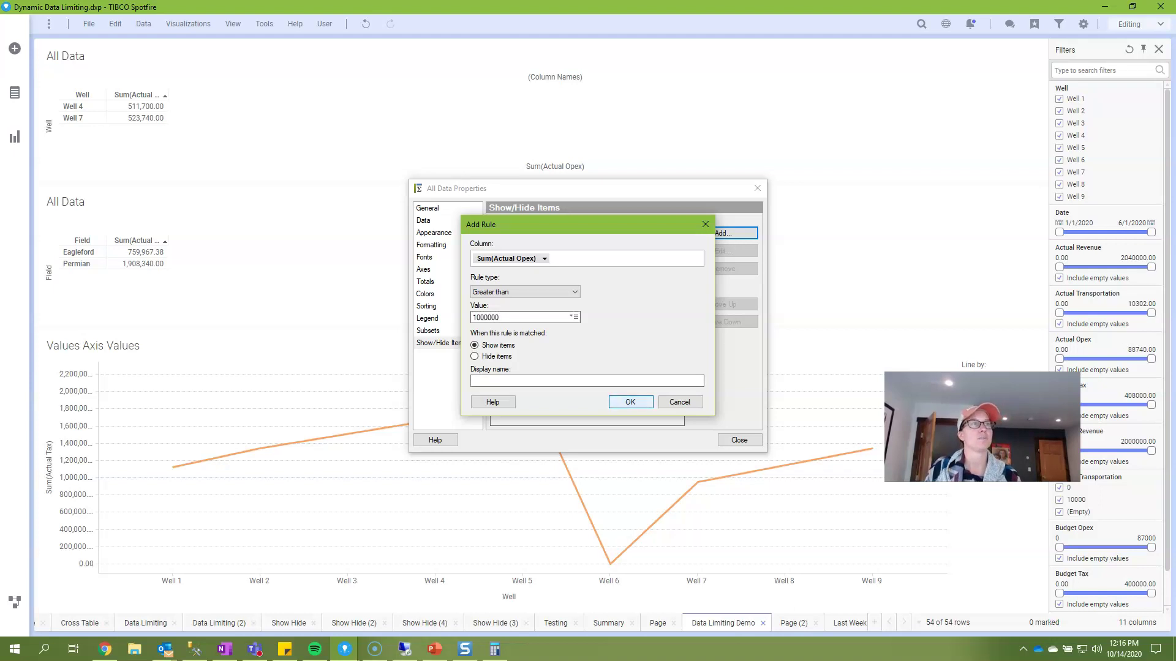
left_click(630, 402)
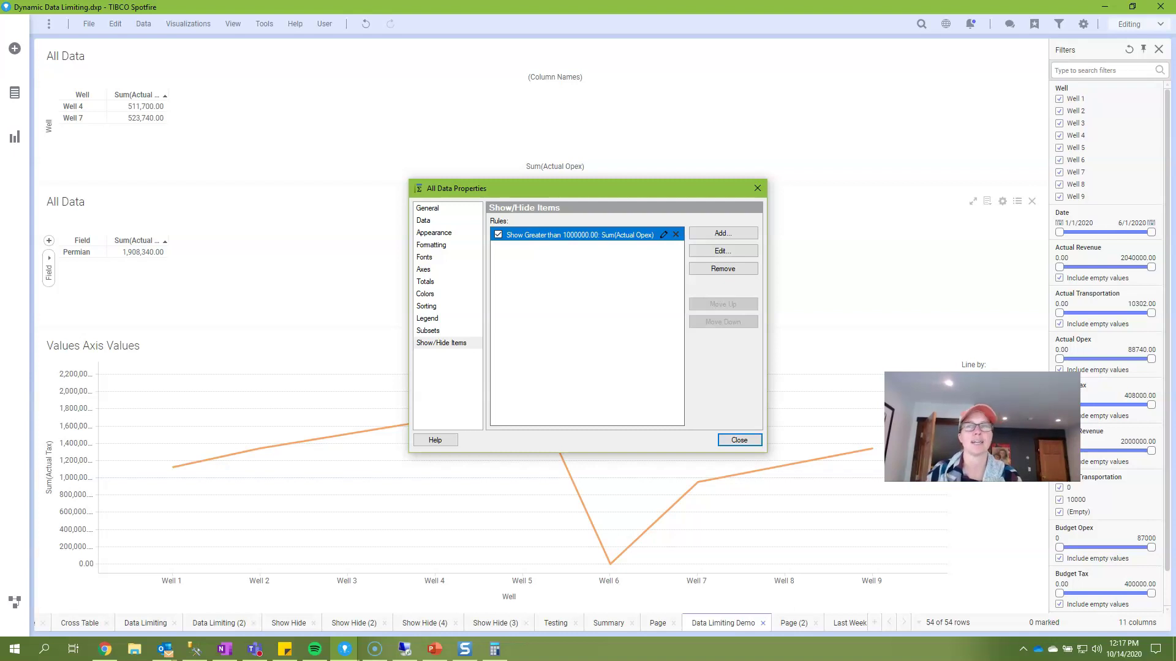
key("Escape")
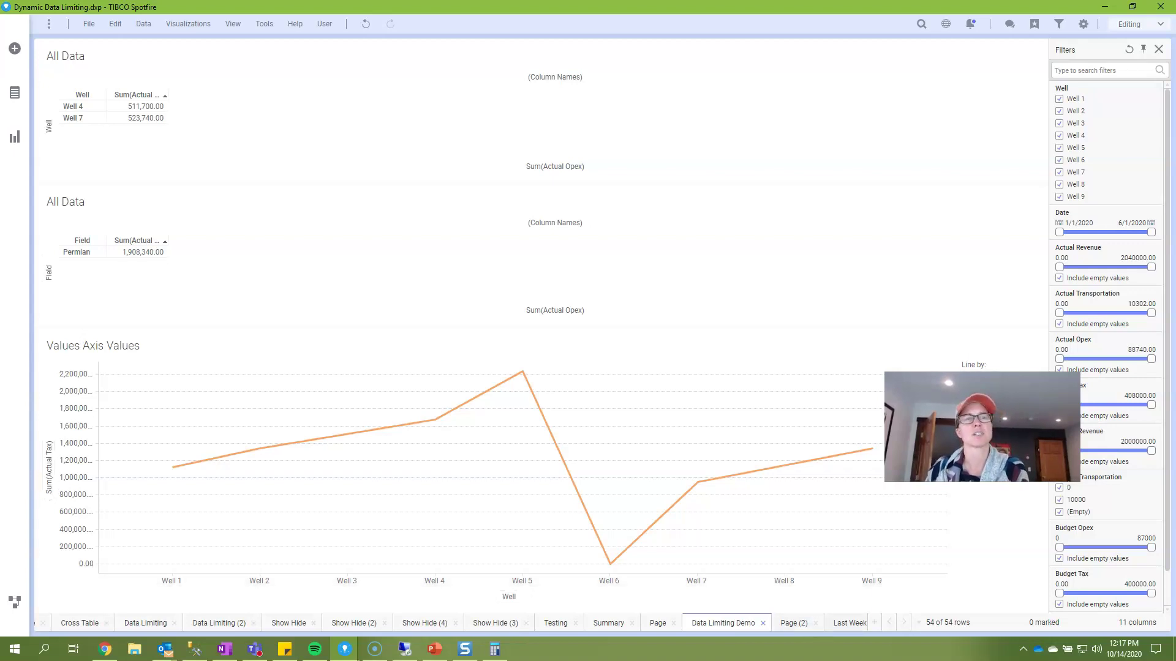
On the Last Week page, select Actual Revenue and Budget Revenue in the Controls & Filters list
left_click(850, 622)
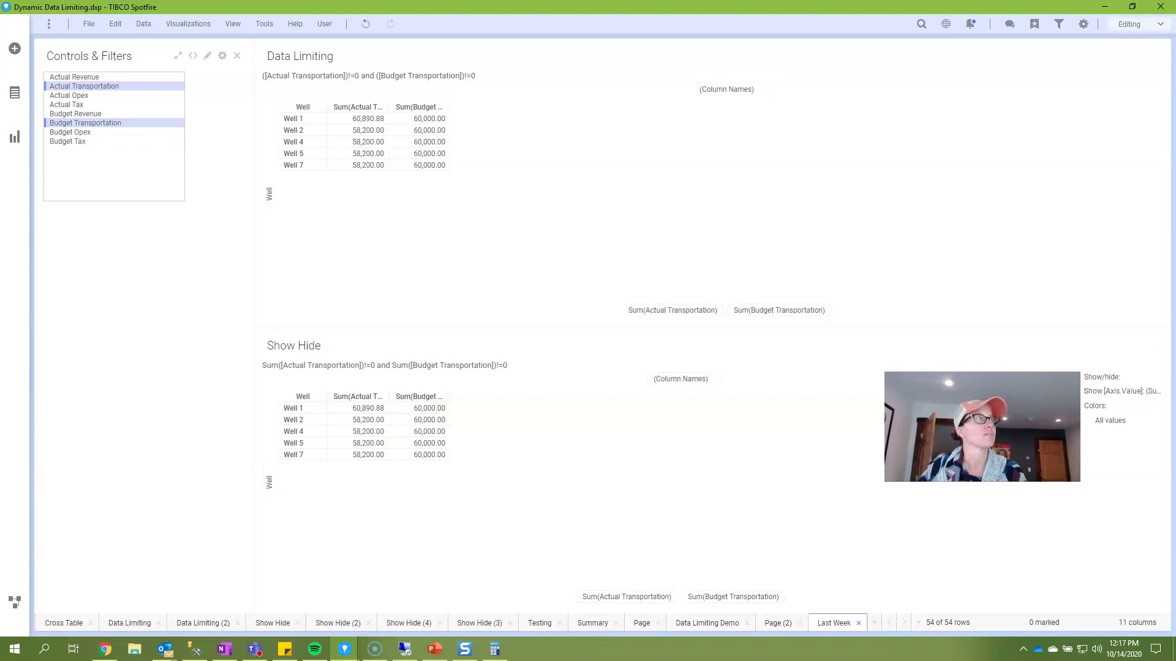
left_click(75, 77)
left_click(84, 87, "ctrl")
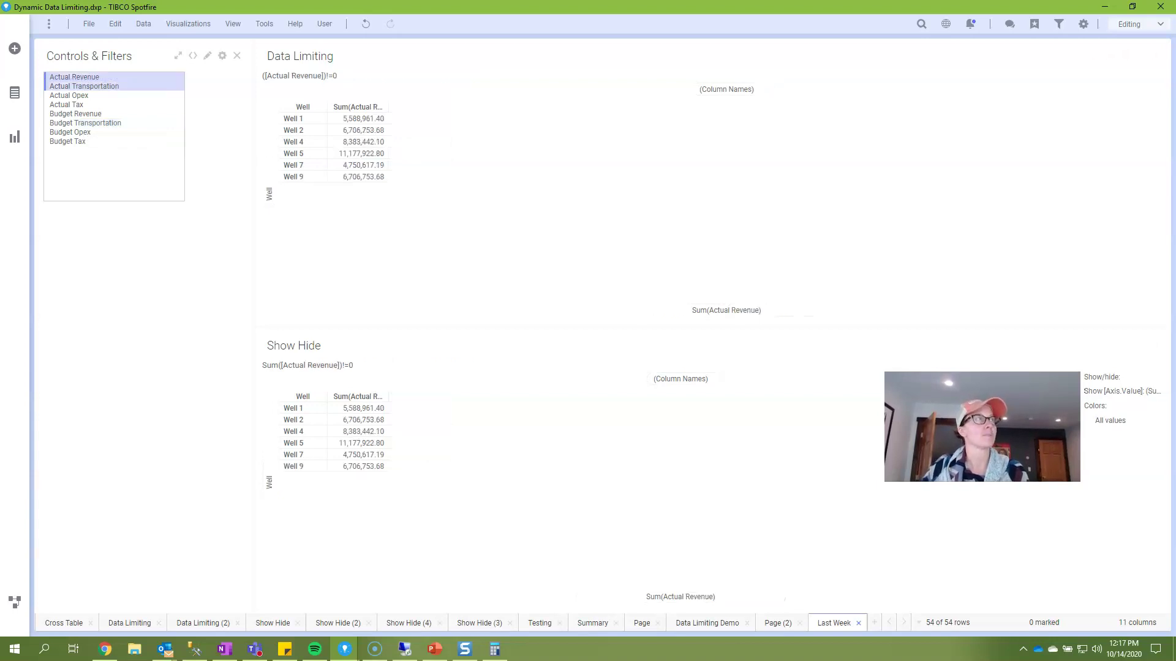
left_click(86, 78)
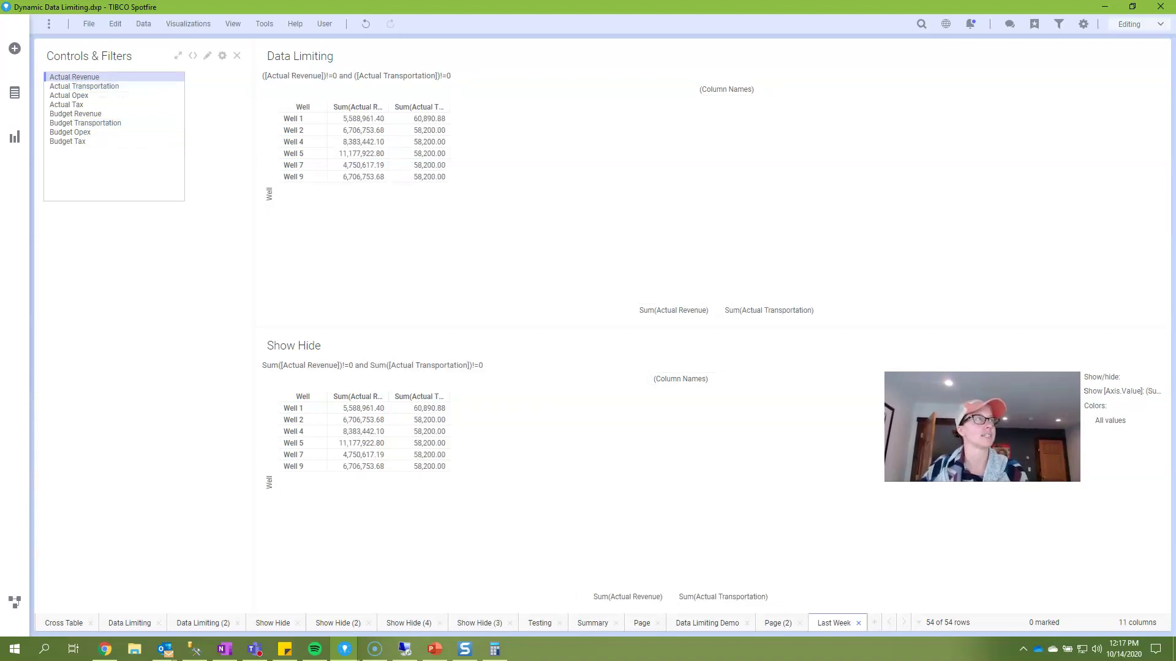
left_click(80, 114, "ctrl")
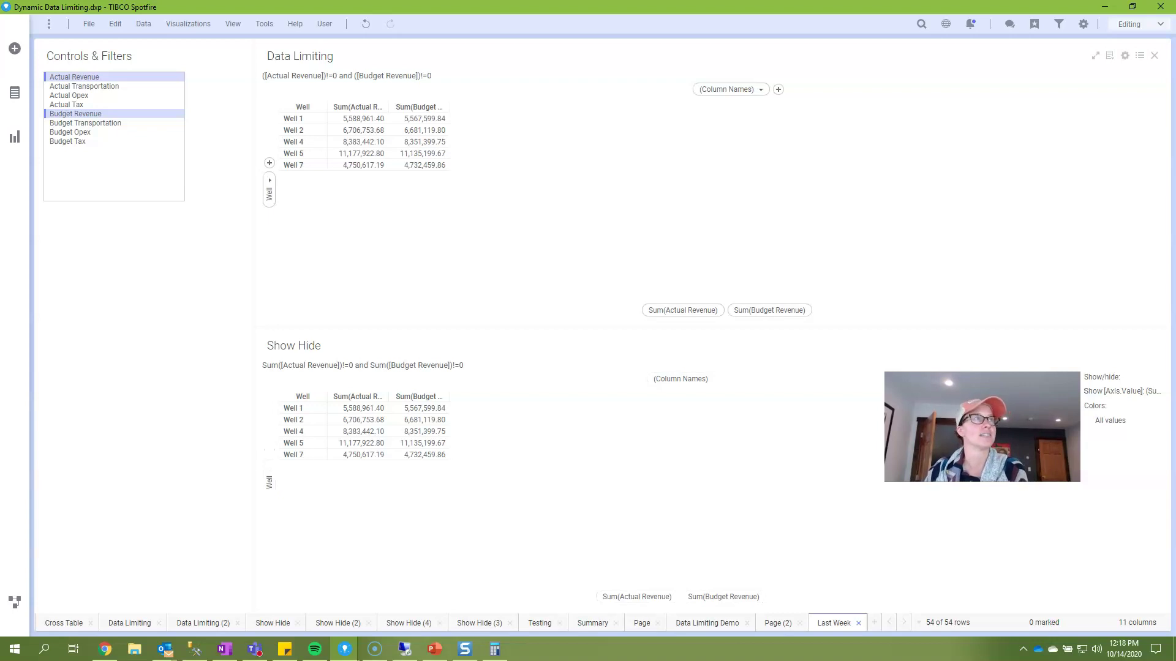
Examine the expression that limits the data in the Data Limiting table, without changing it
left_click(1125, 55)
left_click_drag(601, 187, 660, 66)
left_click(487, 98)
scroll(679, 196, "down", 2)
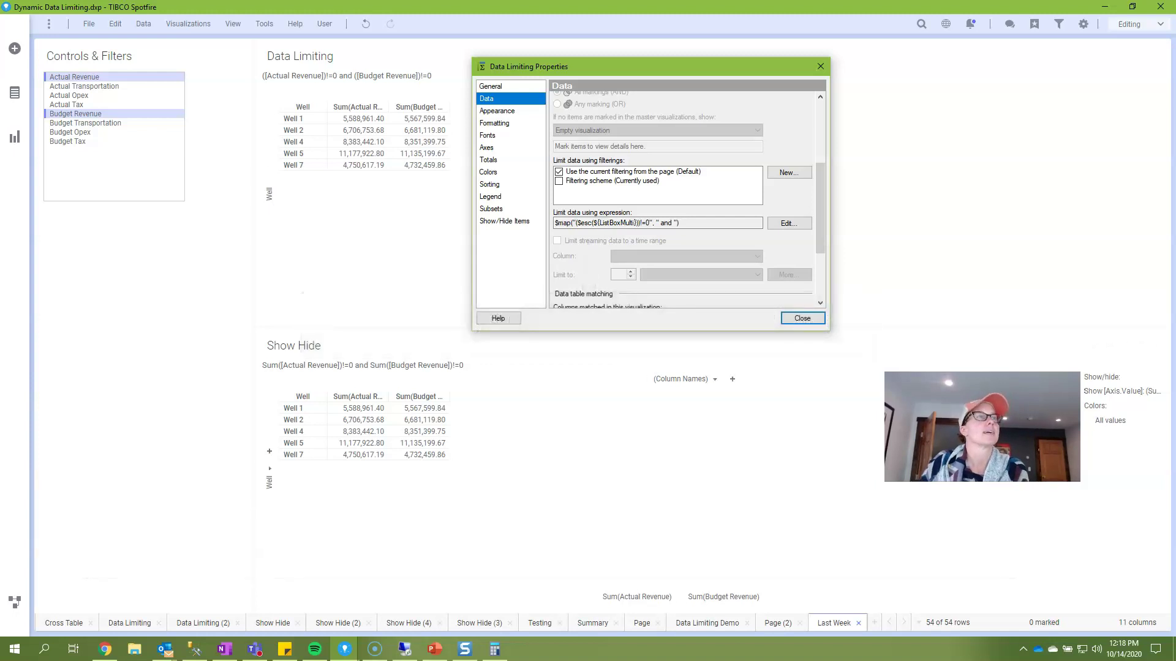
left_click(802, 317)
Examine the custom expression behind the column of the Show Hide table's Boolean expression rule, leaving the rule unchanged
right_click(454, 315)
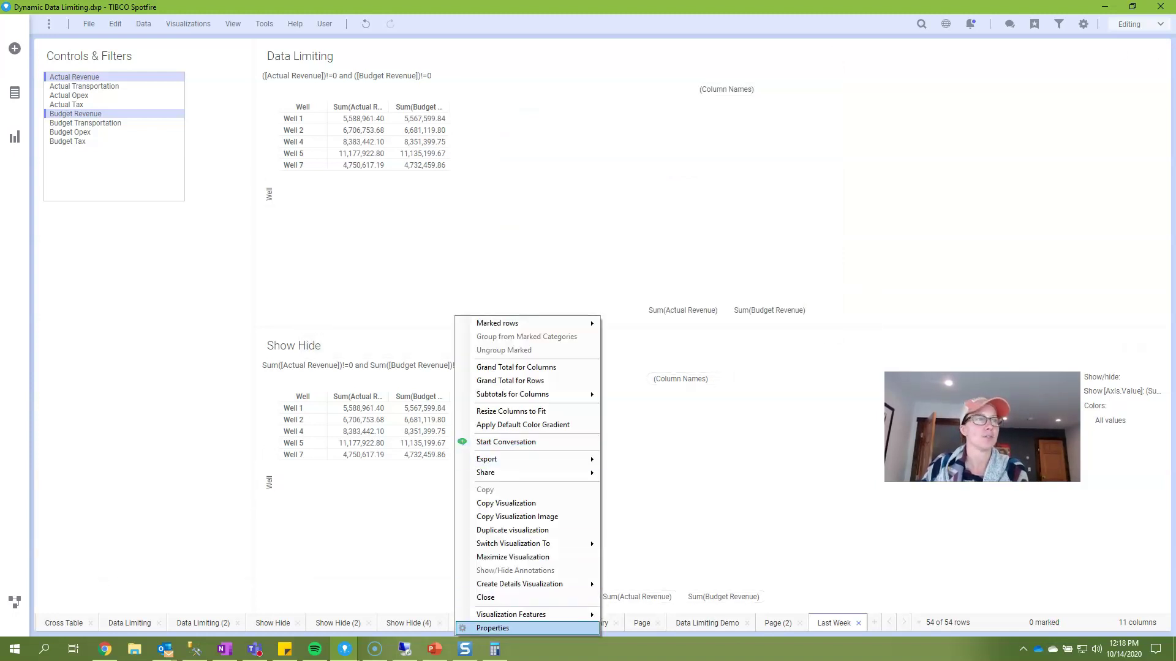
left_click(483, 628)
left_click(441, 343)
left_click_drag(551, 187, 657, 229)
left_click(769, 275)
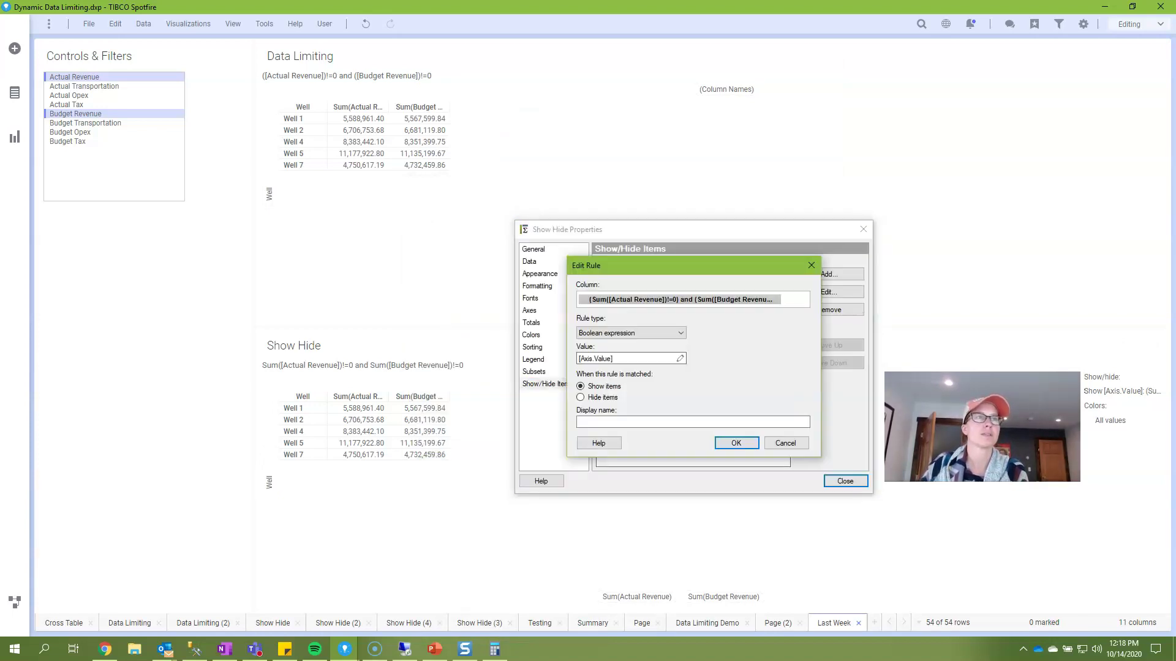
right_click(697, 299)
left_click(734, 306)
left_click(680, 358)
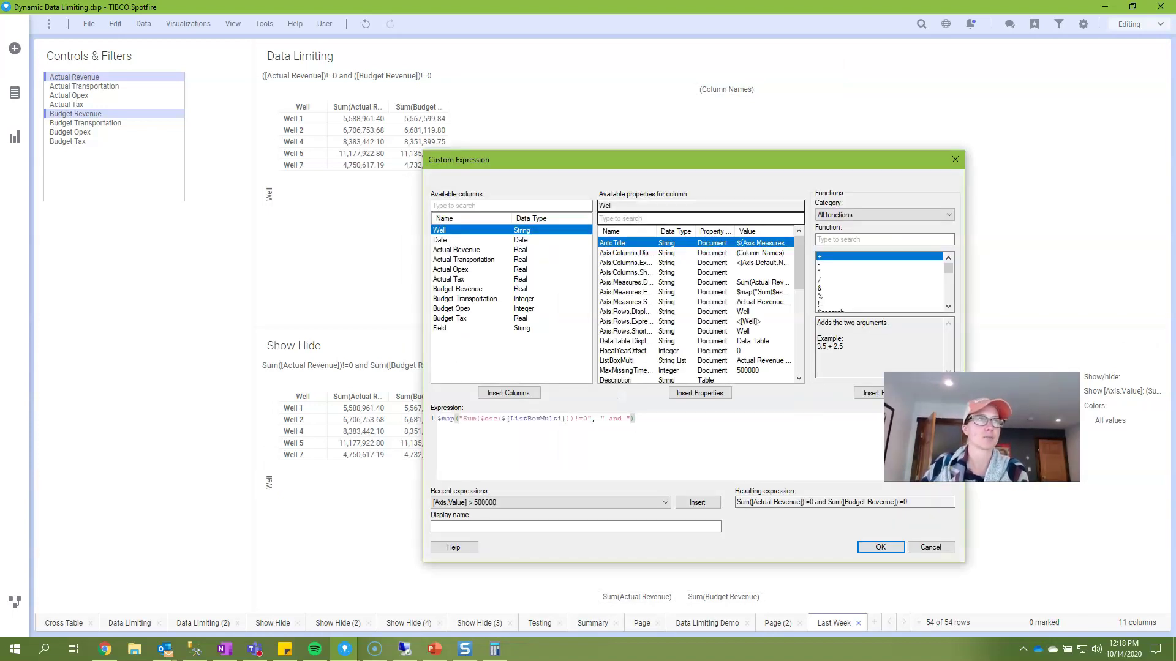
left_click_drag(674, 159, 744, 155)
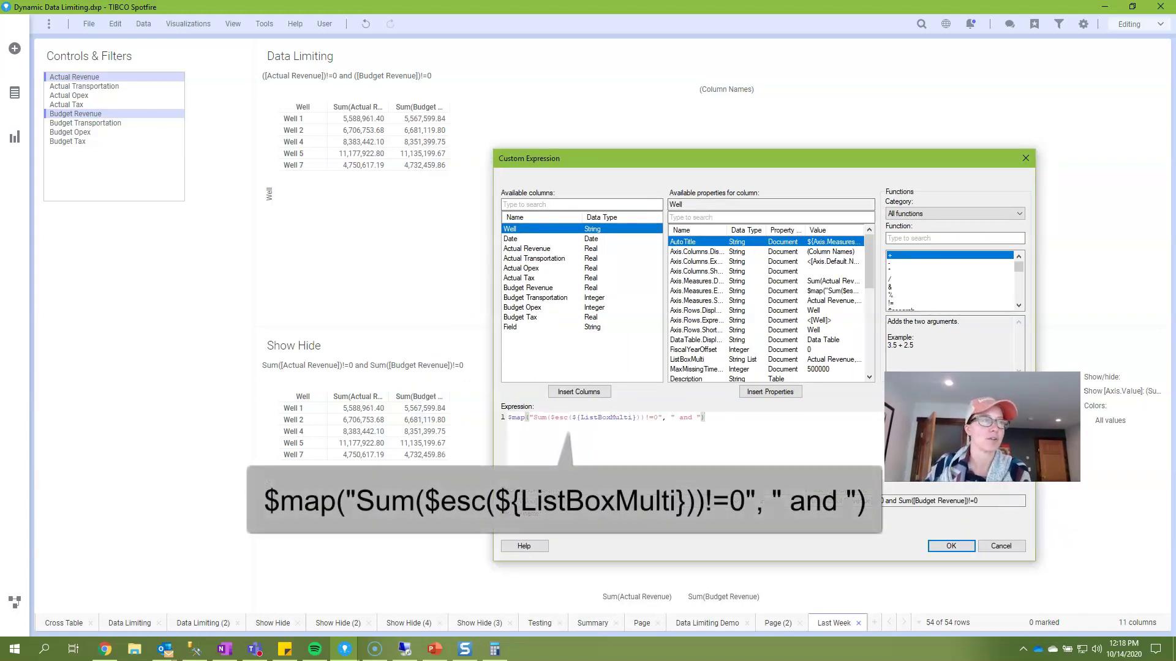
left_click(533, 417)
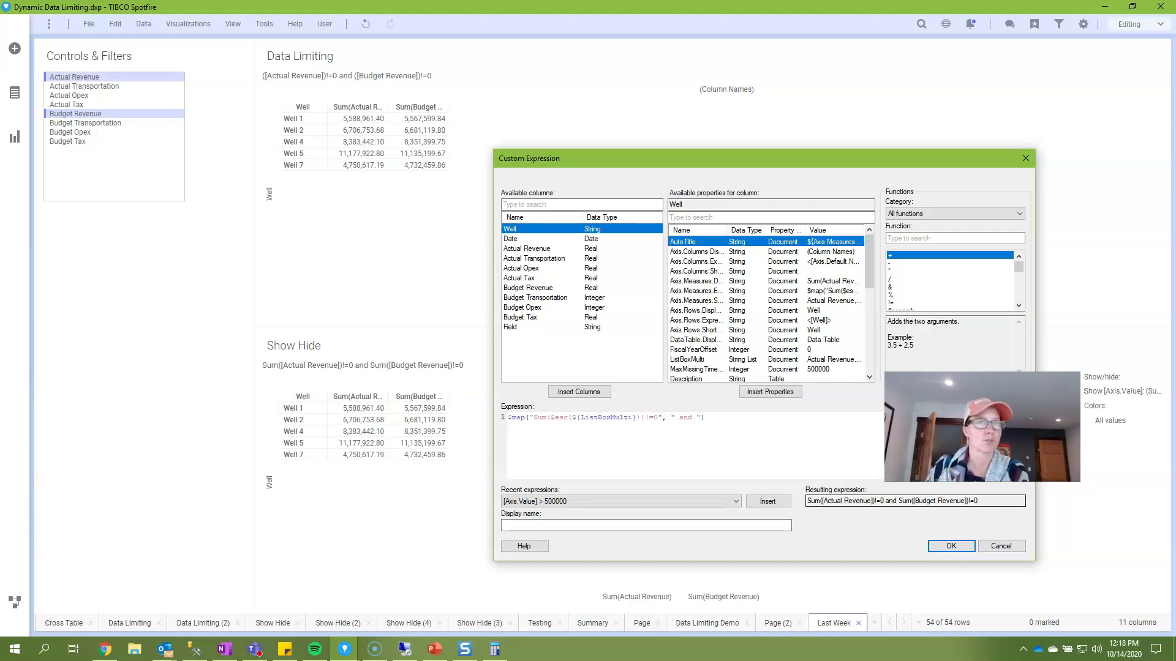
left_click(950, 545)
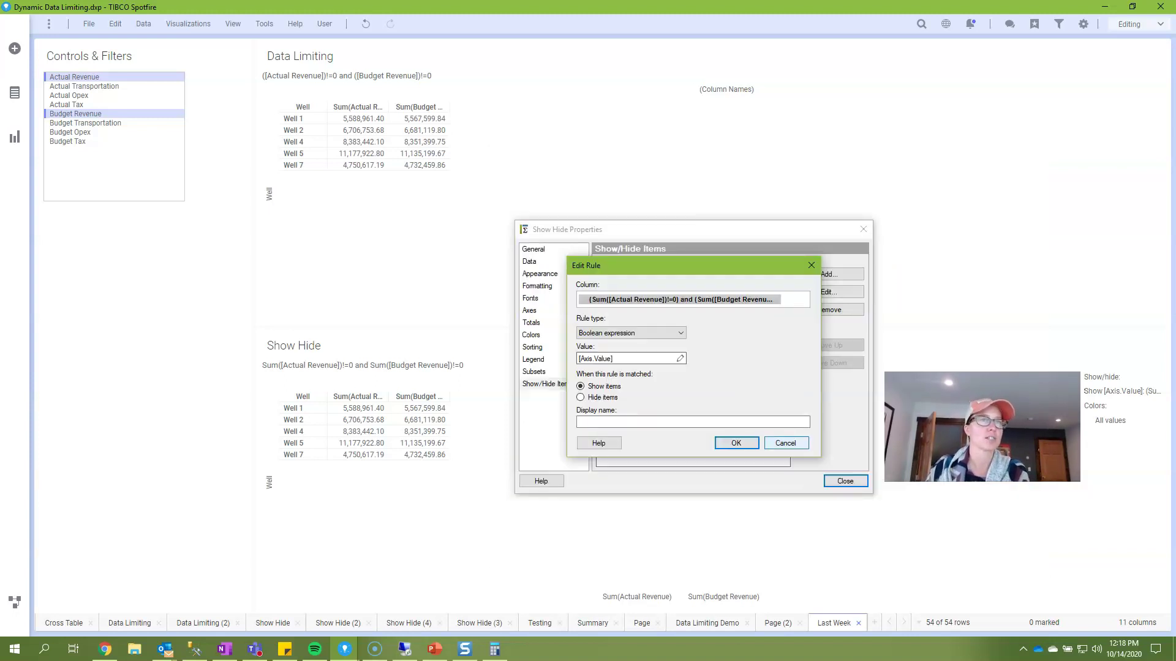
left_click(786, 443)
left_click(845, 481)
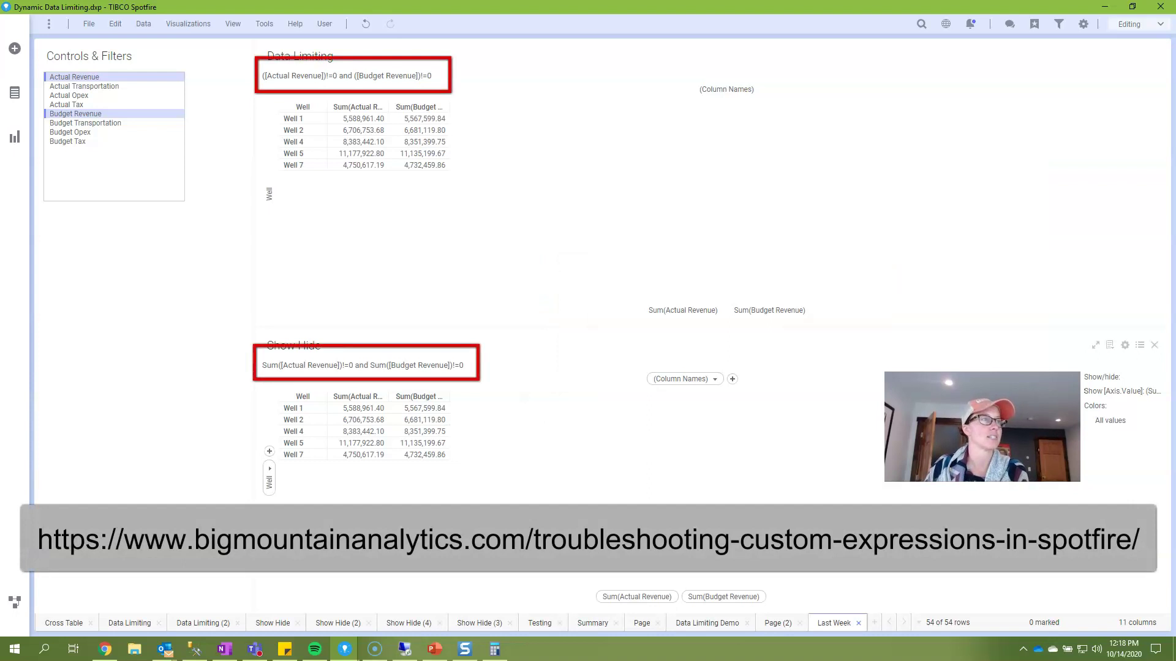
Examine the expression used in the Show Hide table's description, without changing it
right_click(337, 315)
left_click(359, 628)
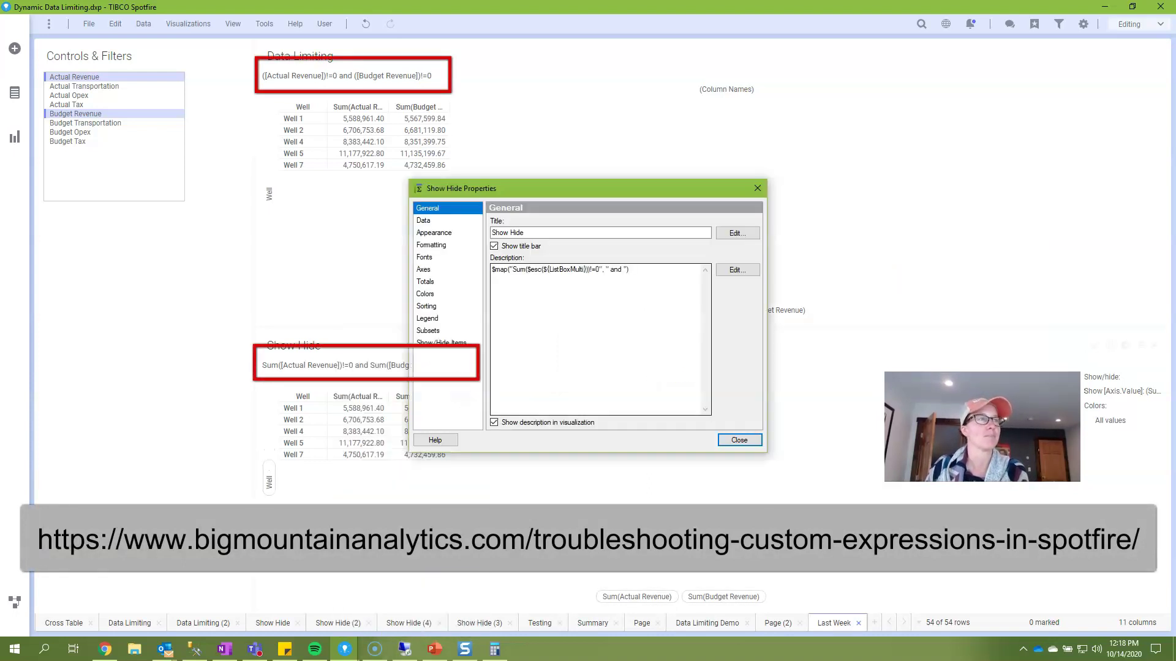
left_click(630, 270)
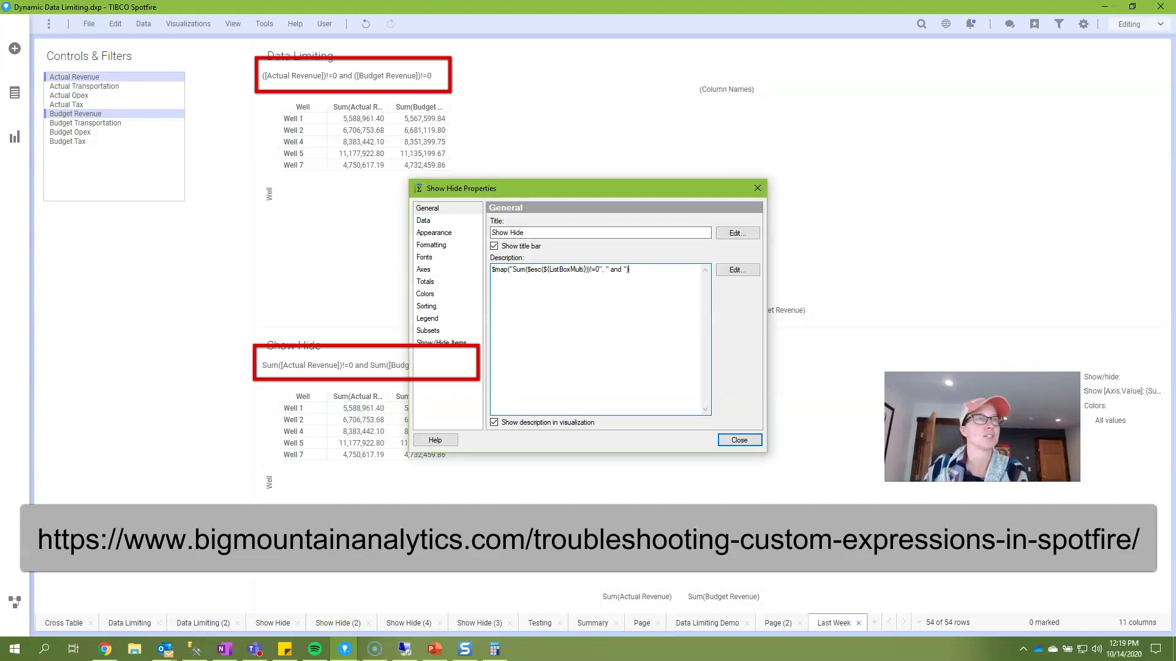
left_click(739, 440)
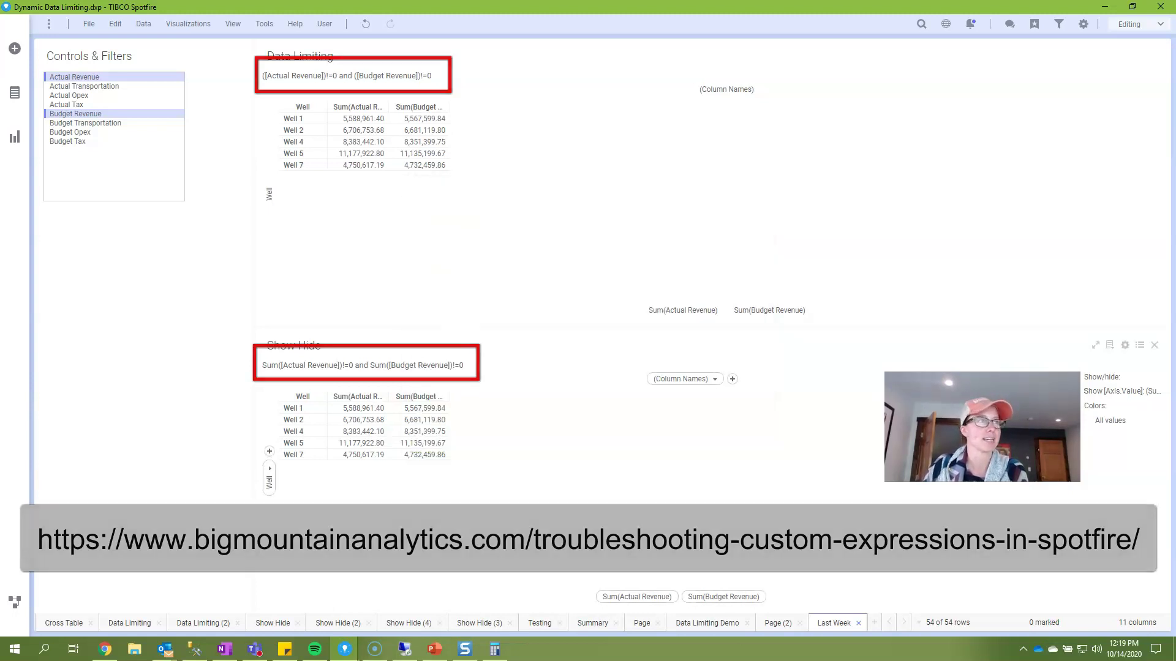